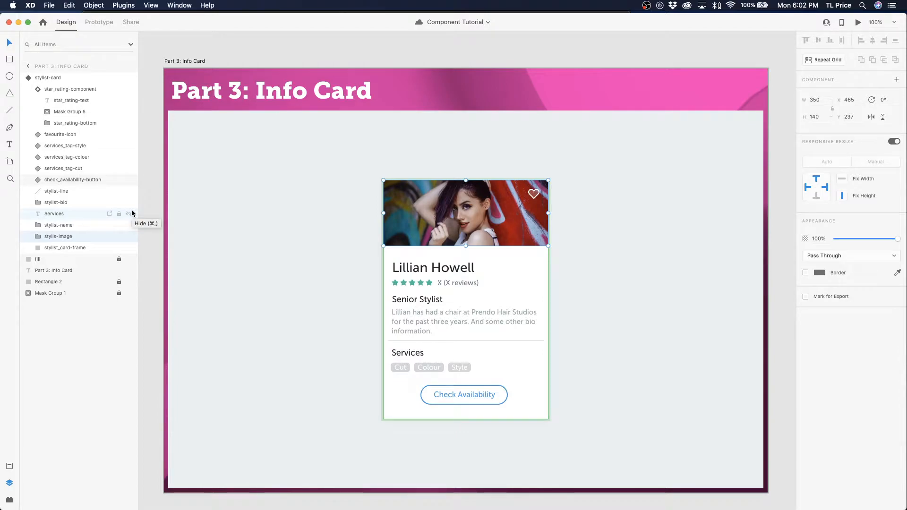
Step: Inspect the Hover and Active states of the Cut services tag inside the stylist card, and return it to the Default State
left_click(51, 78)
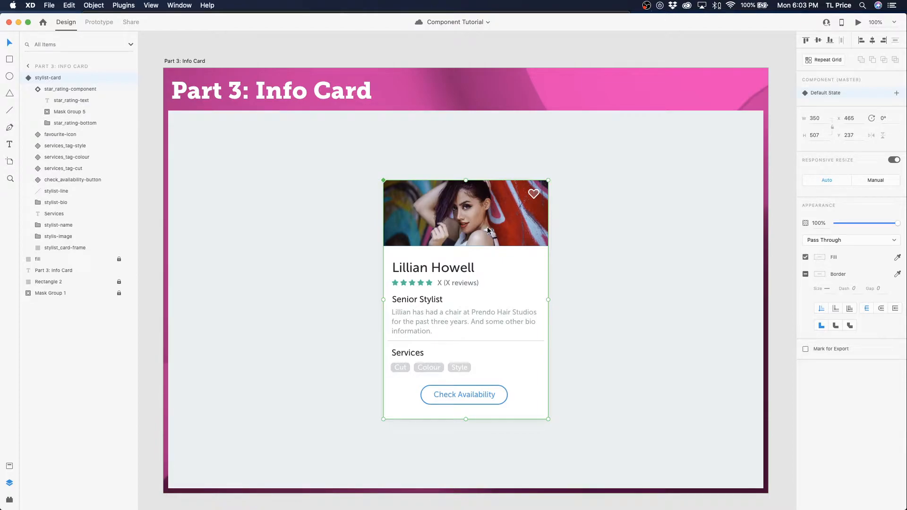
double_click(399, 367)
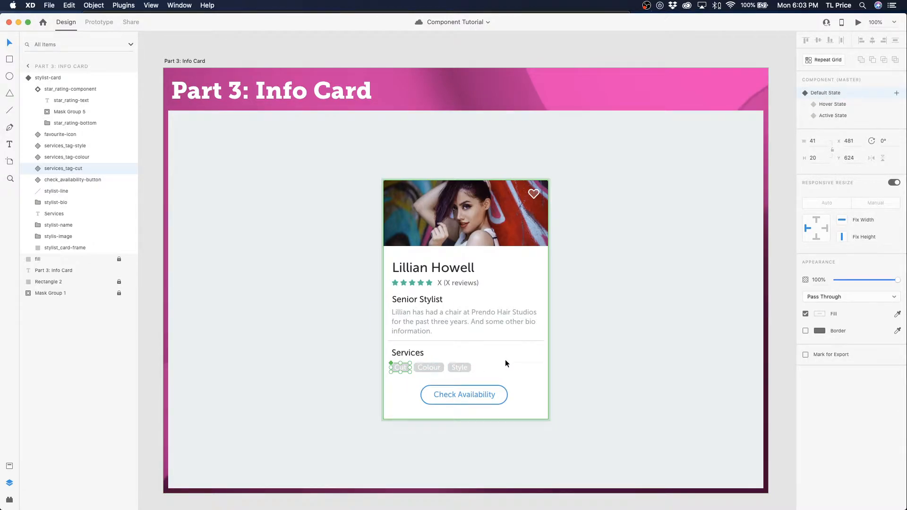
left_click(843, 105)
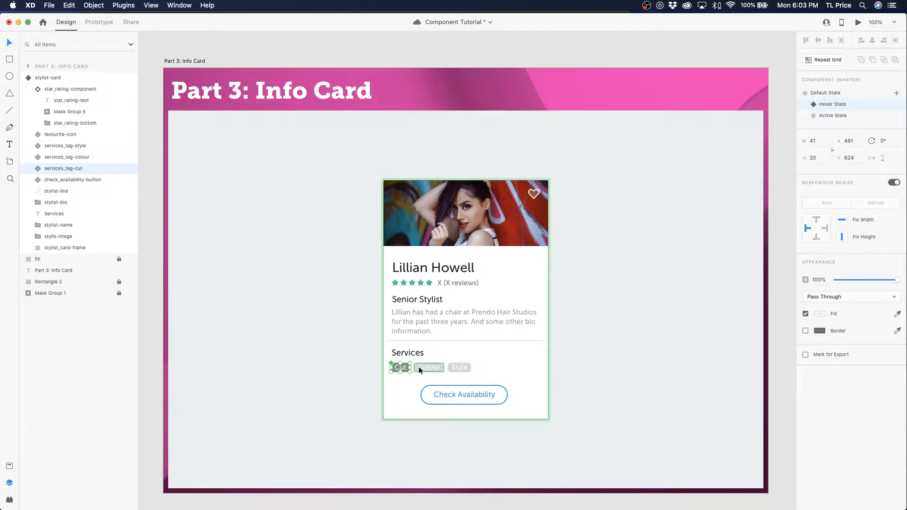
left_click(826, 115)
left_click(828, 93)
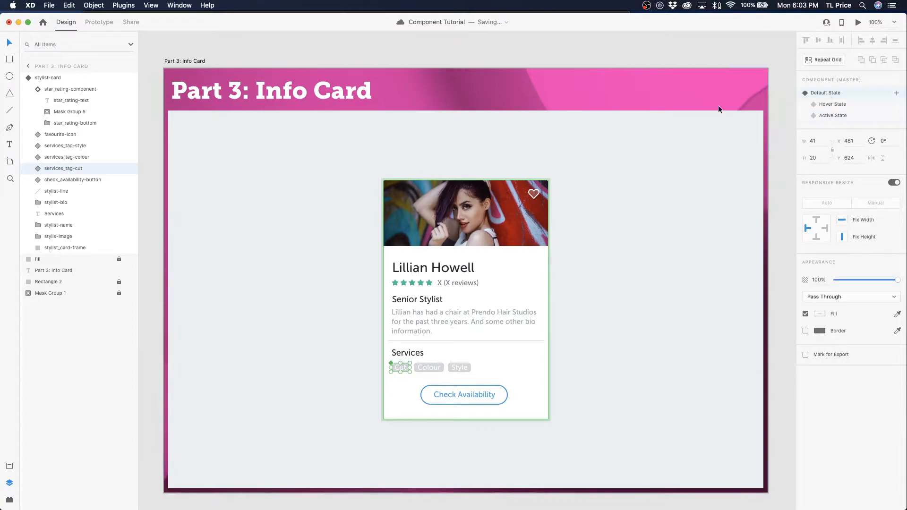
Step: Preview the info card, test the Cut, Colour and Style tags, and close the preview
left_click(340, 149)
left_click(451, 384)
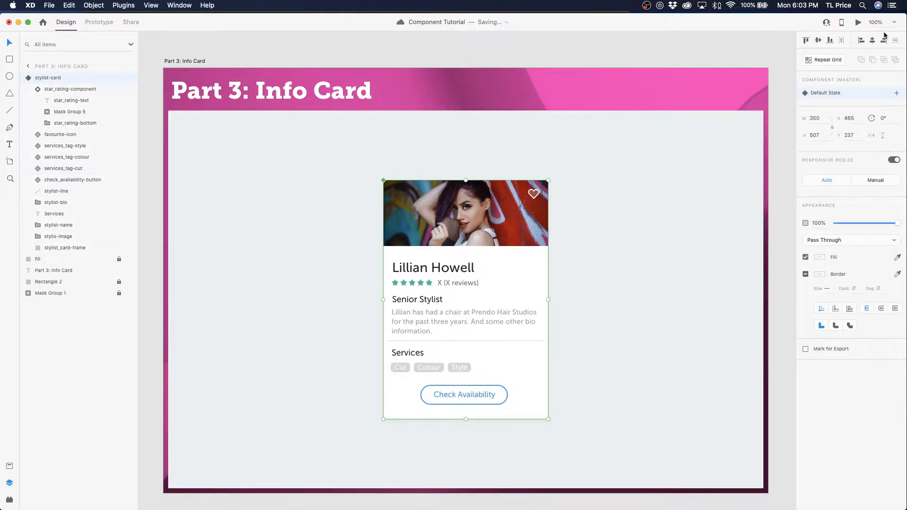
left_click(858, 22)
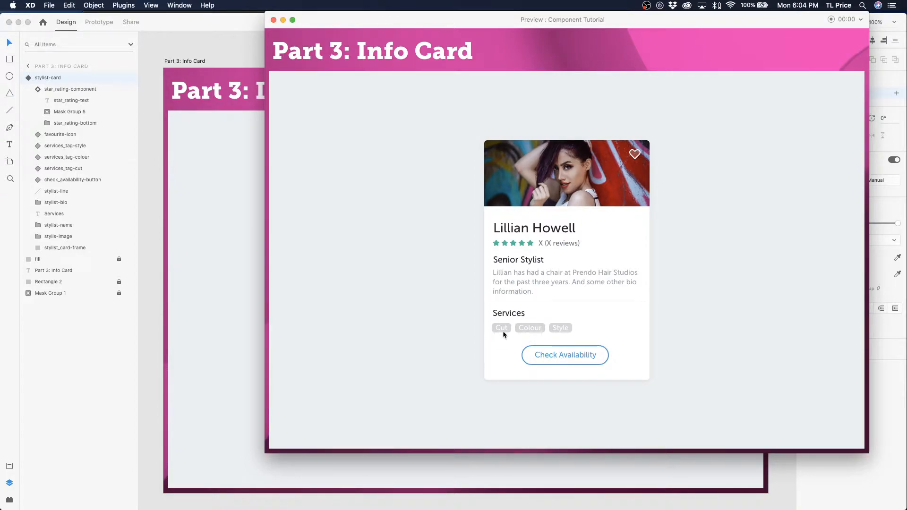
left_click(533, 329)
left_click(568, 329)
left_click(534, 330)
left_click(501, 328)
left_click(529, 329)
left_click(273, 20)
Step: Inspect the Check Availability button's Hover State in Prototype mode and return it to the Default State
double_click(399, 367)
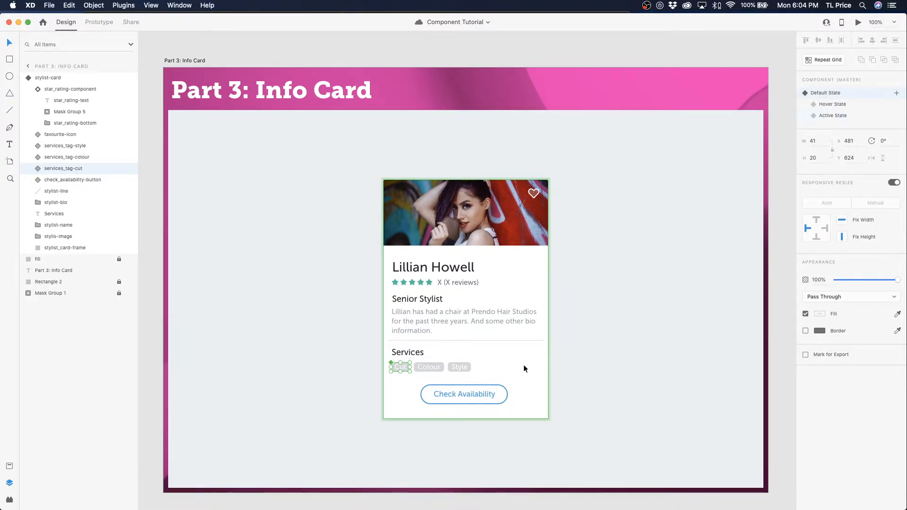
left_click(500, 394)
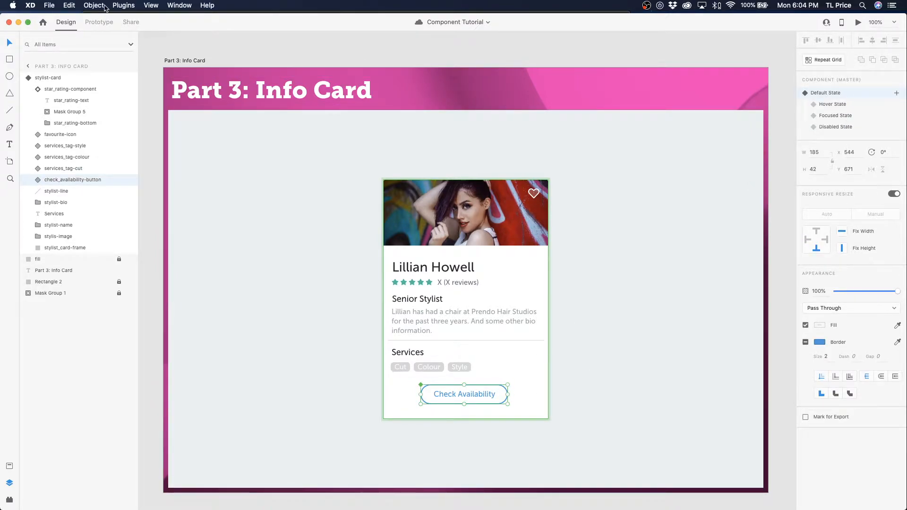
left_click(101, 23)
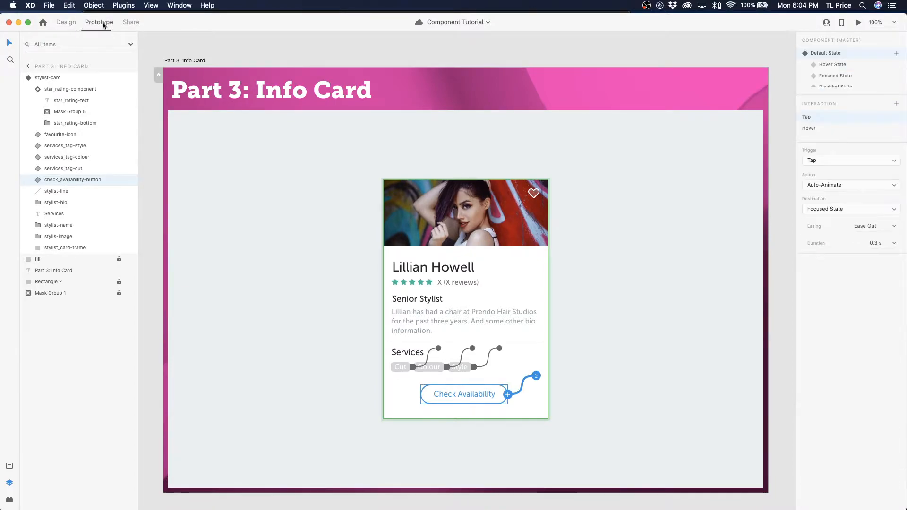
left_click(843, 65)
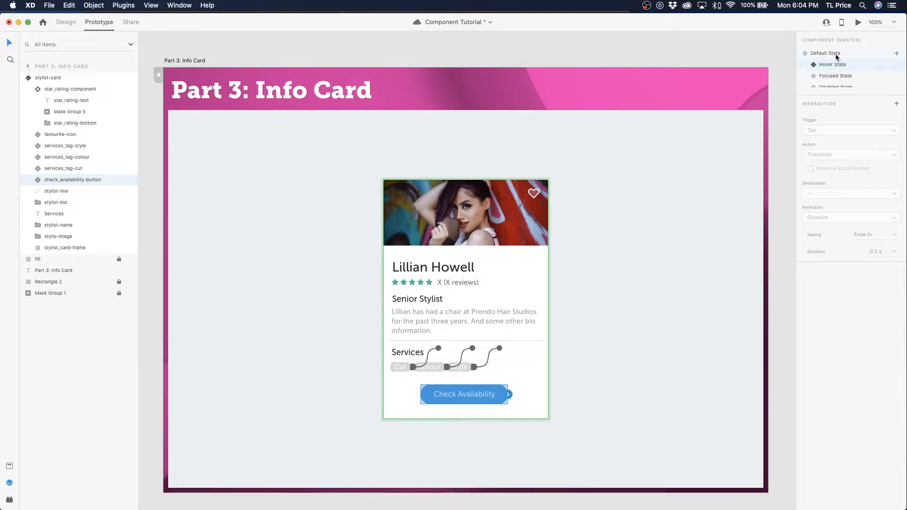
left_click(844, 55)
Step: Set the Check Availability button's Hover interaction to Auto-Animate to the Hover State with a 0.6 s duration
left_click(810, 126)
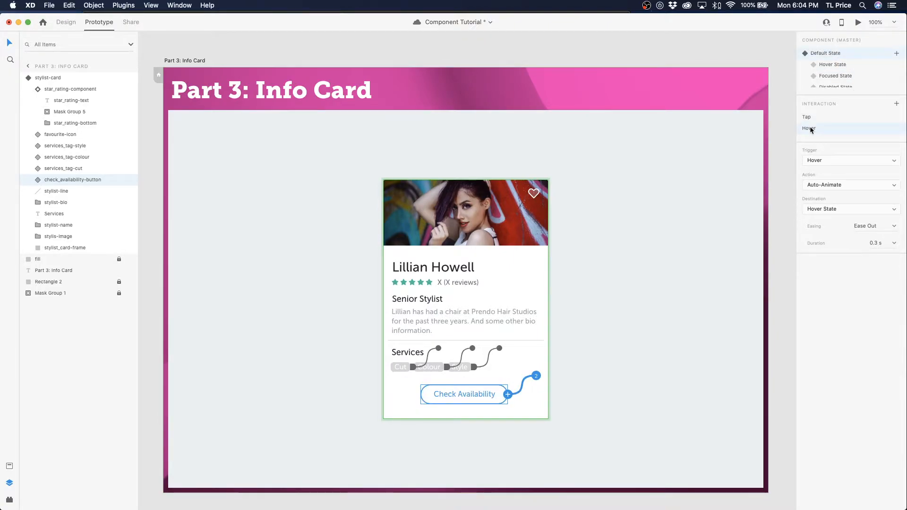
left_click(832, 185)
left_click(831, 186)
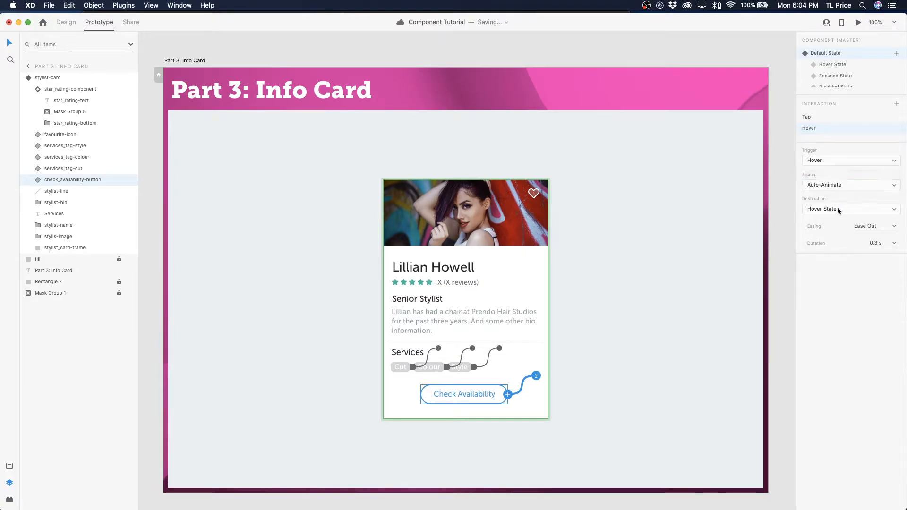
left_click(836, 208)
left_click(837, 209)
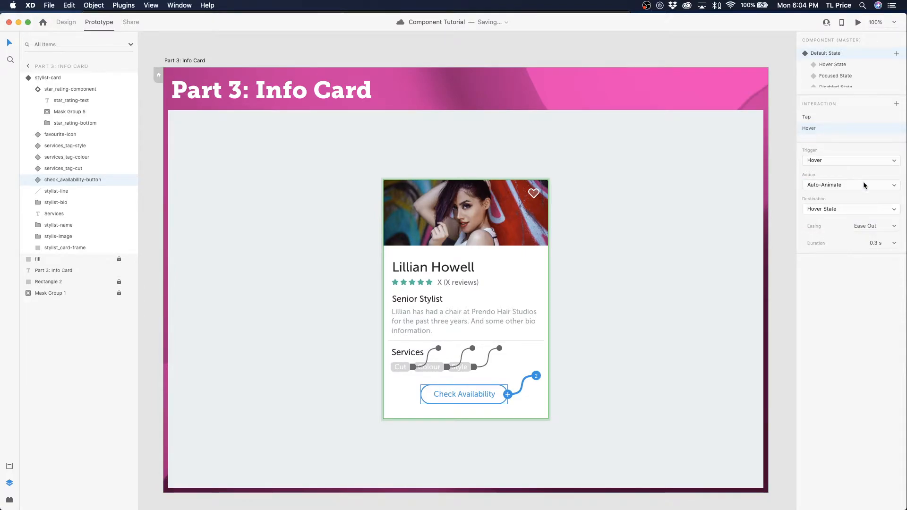
left_click(894, 243)
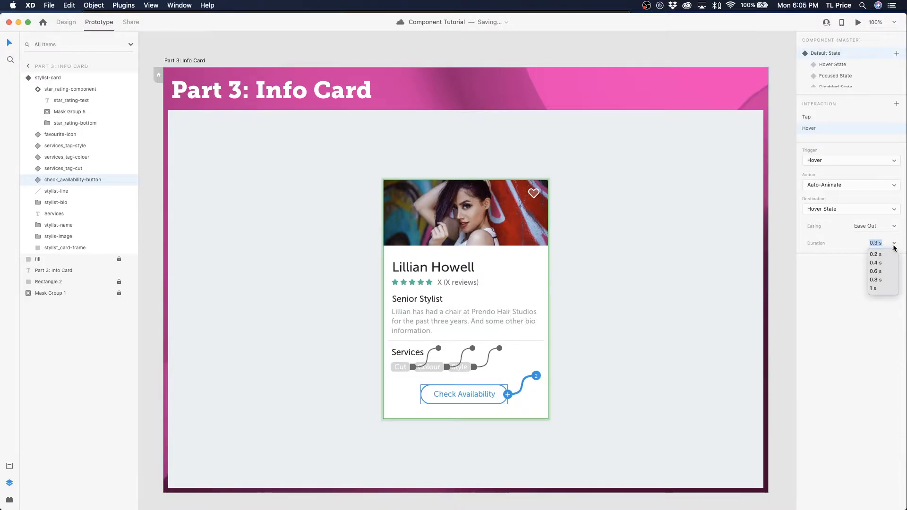
left_click(880, 271)
Step: Preview the Check Availability button's hover animation and close the preview
left_click(429, 429)
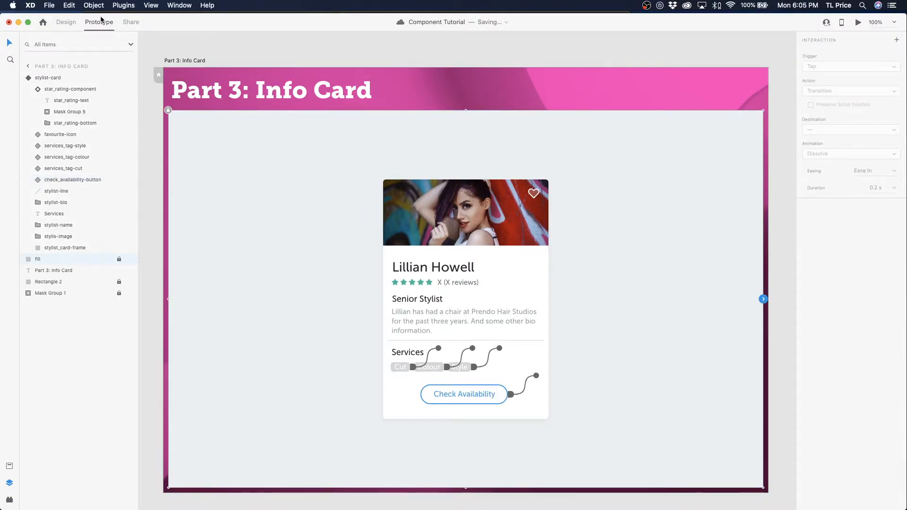
left_click(858, 22)
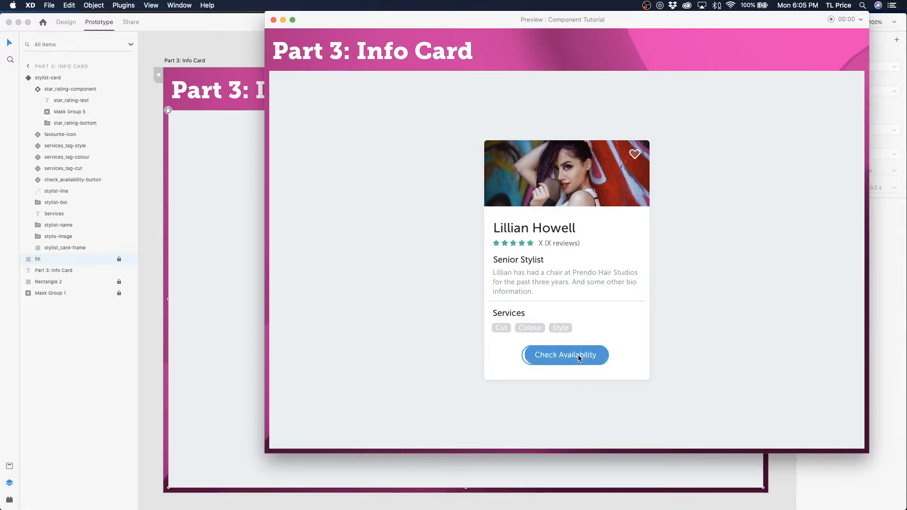
left_click(273, 19)
Step: Open the master of the card's star_rating-component for editing from the document assets and save the document
key("z")
left_click_drag(367, 262, 558, 327)
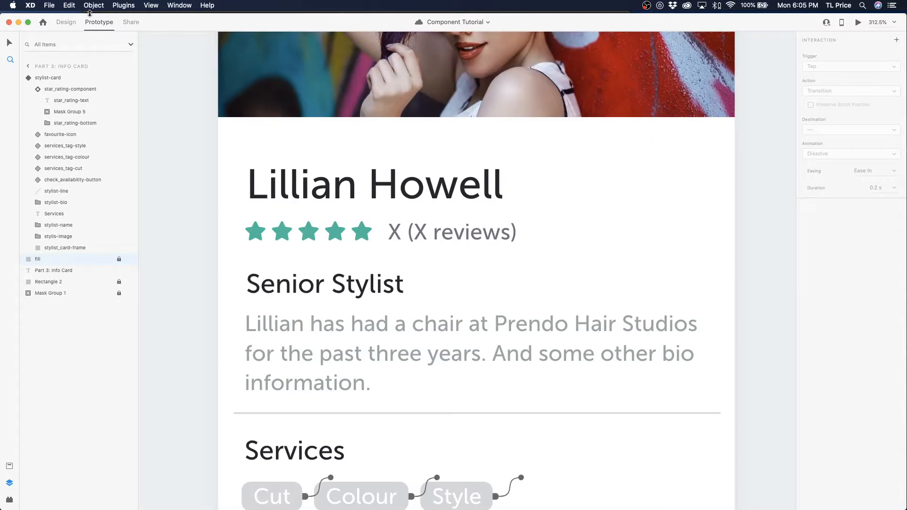
left_click(10, 43)
left_click(284, 226)
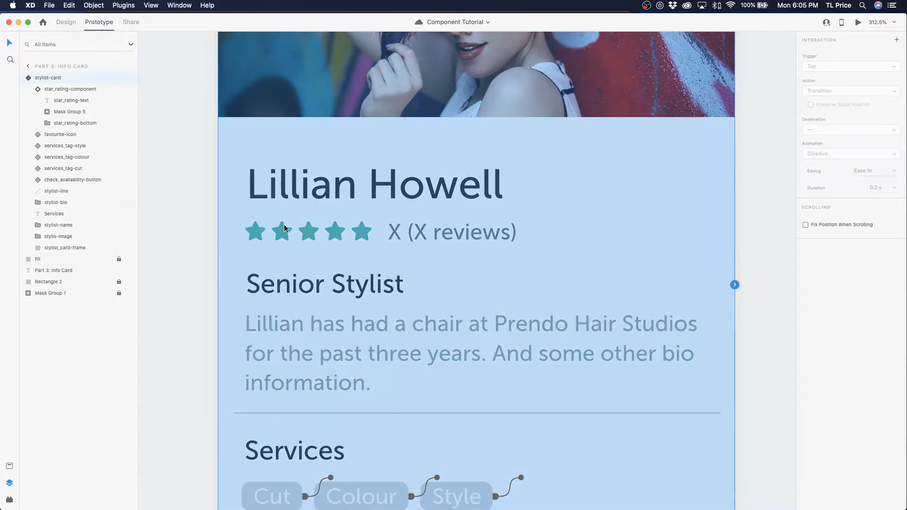
double_click(285, 228)
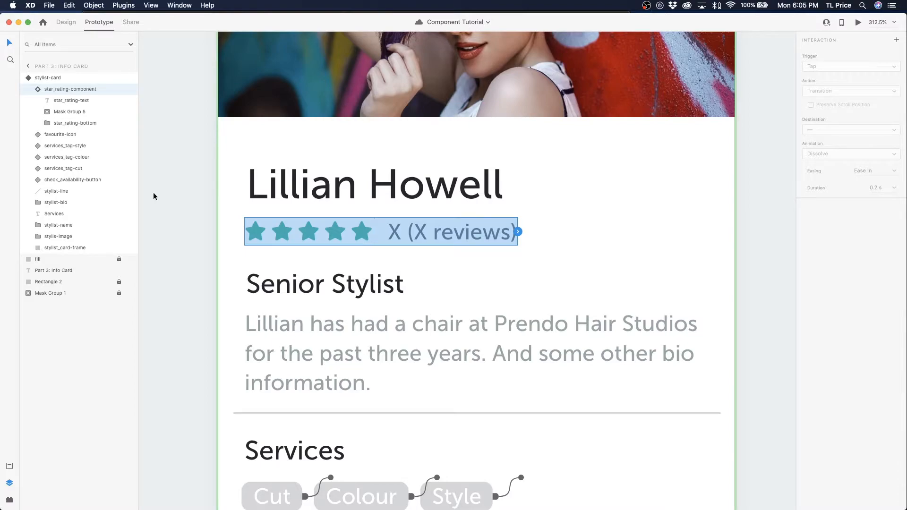
left_click(9, 465)
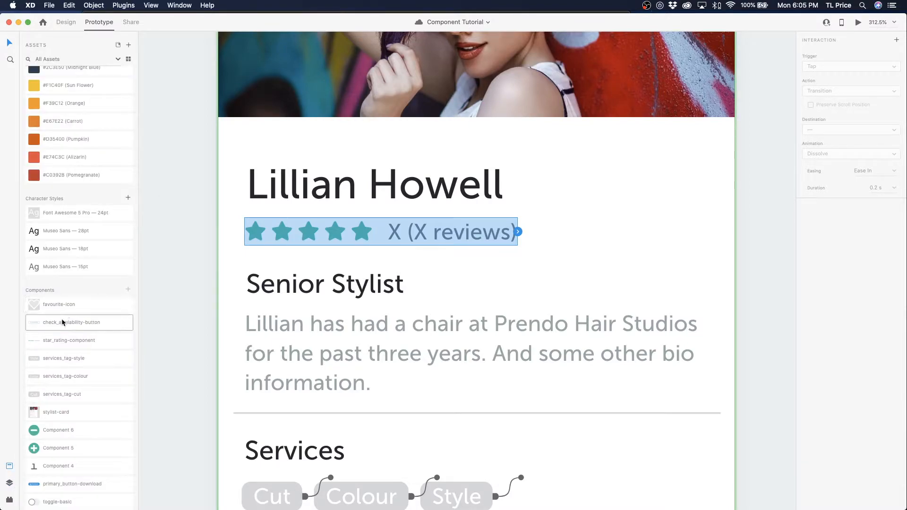
right_click(62, 341)
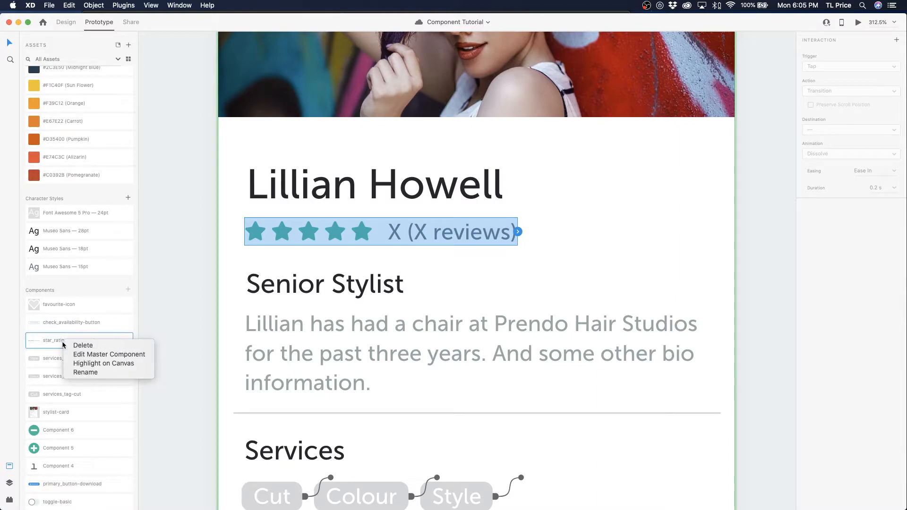
left_click(84, 355)
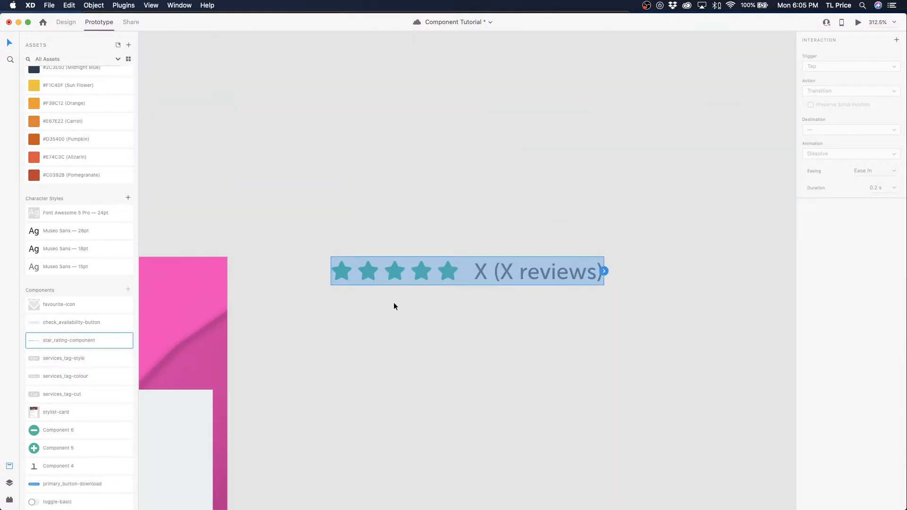
left_click(307, 227)
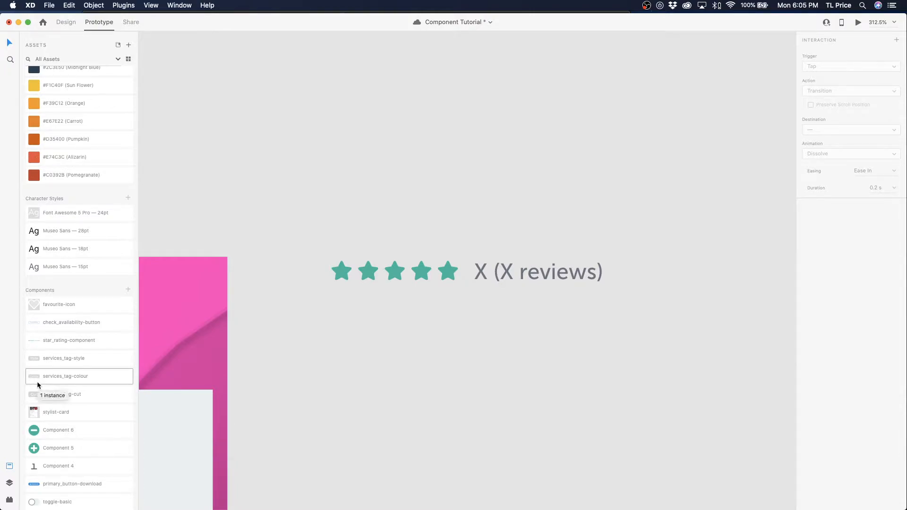
key("super+s")
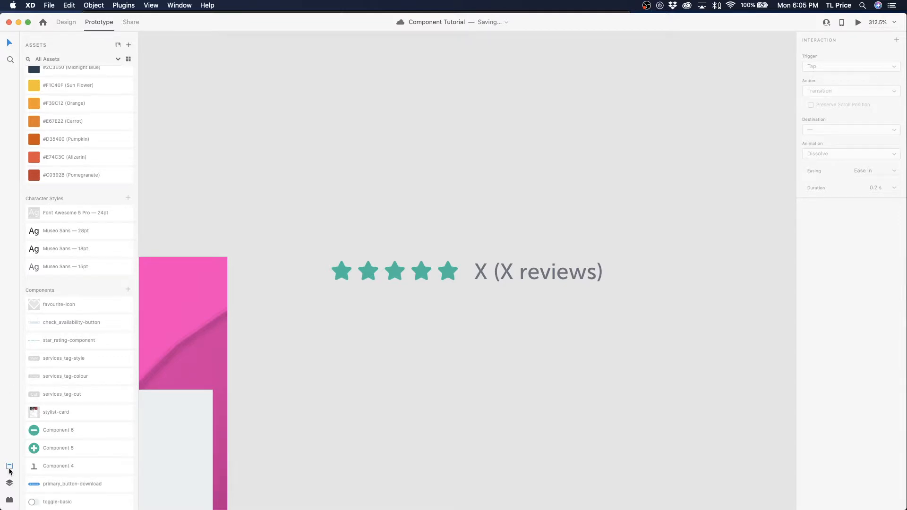
Step: Switch to Design mode and draw a rectangle about 182 × 45 over the star rating master component
scroll(55, 196, "up", 15)
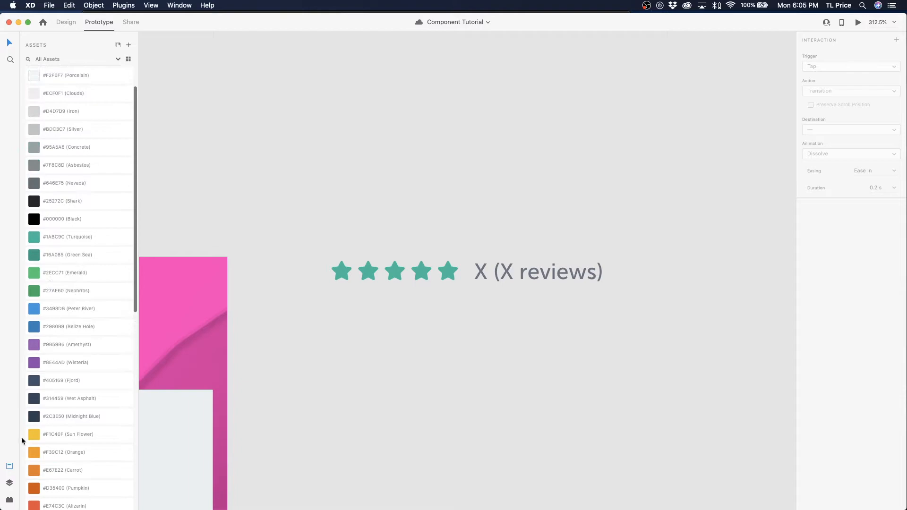
scroll(46, 131, "up", 3)
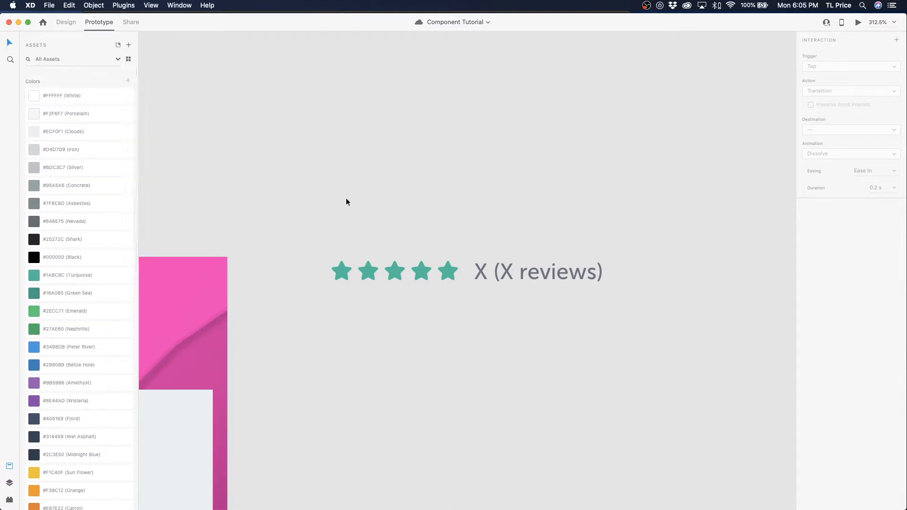
left_click(10, 483)
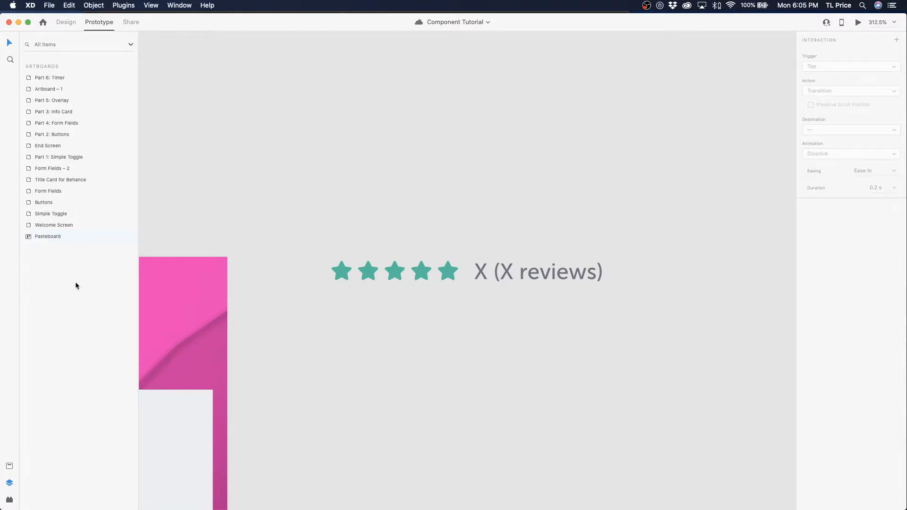
left_click(65, 22)
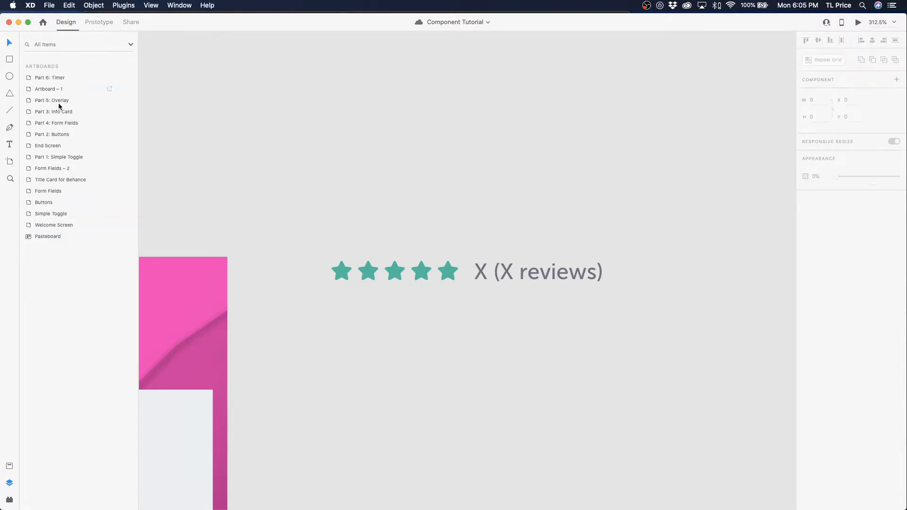
left_click(9, 466)
left_click(9, 59)
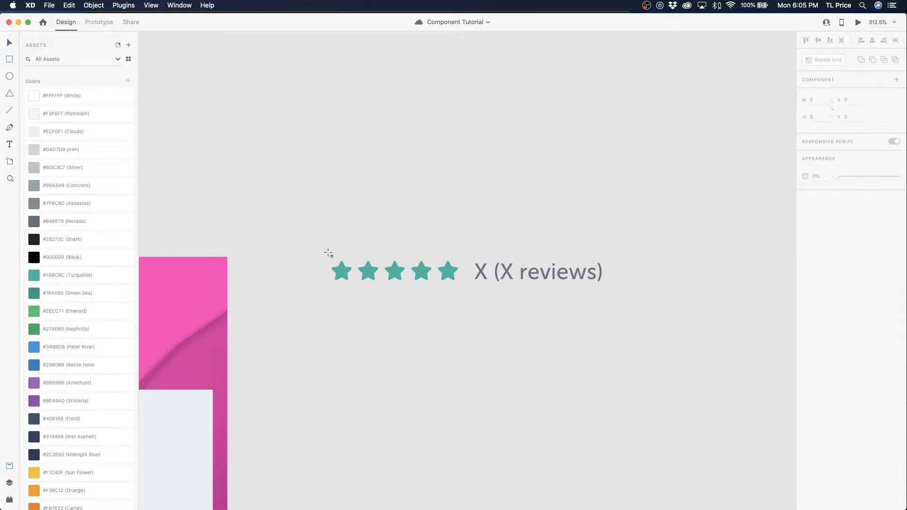
mouse_move(313, 238)
left_mouse_down()
mouse_move(598, 305)
mouse_move(581, 304)
left_mouse_up()
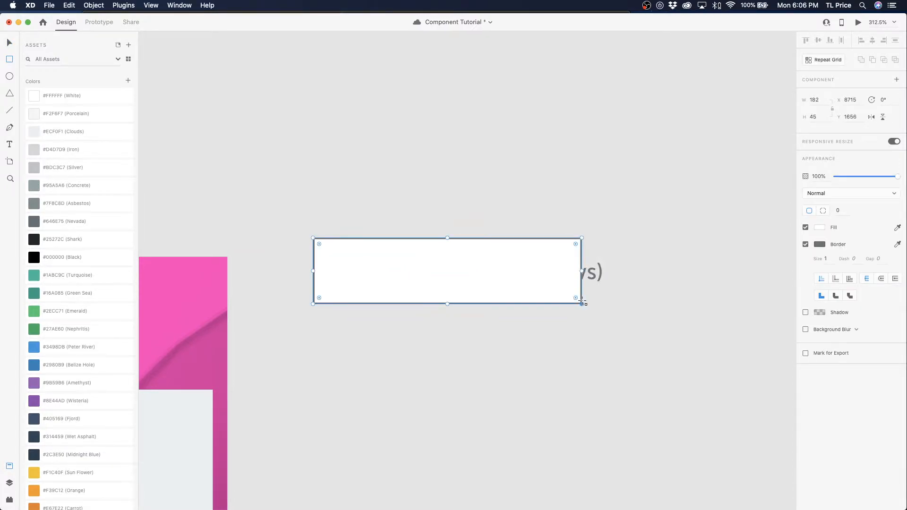
key("v")
Step: Bring the star rating component in front of the white rectangle and widen the rectangle to about 208
left_click(586, 264)
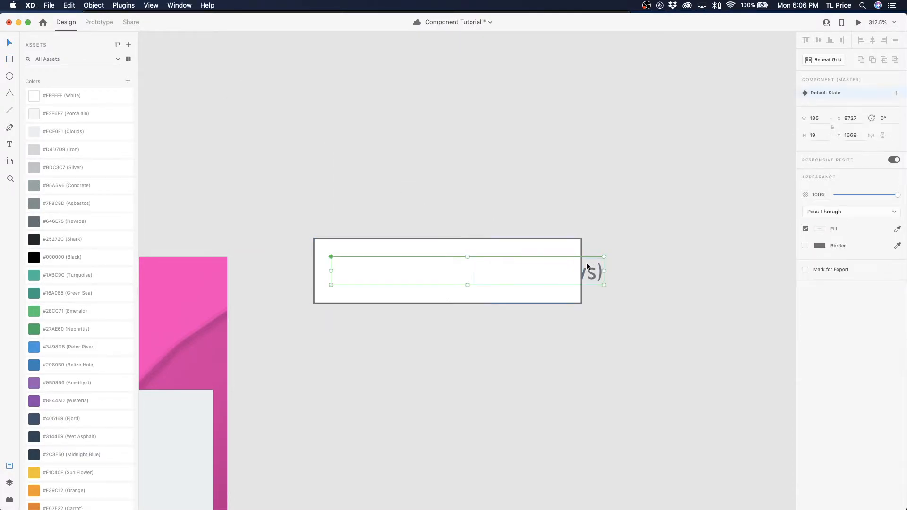
key("shift+super+]")
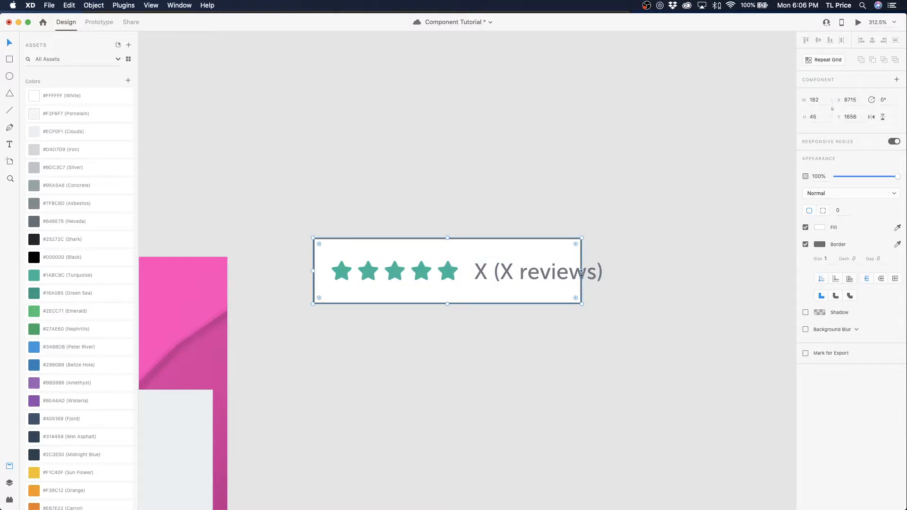
left_click_drag(581, 270, 620, 271)
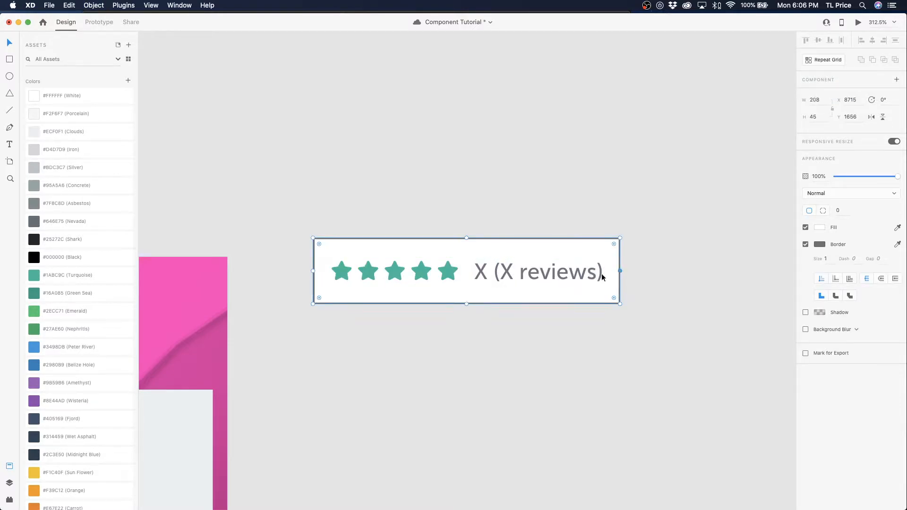
Step: Show the layers of the star rating master and expand its mask group of green stars
double_click(415, 275)
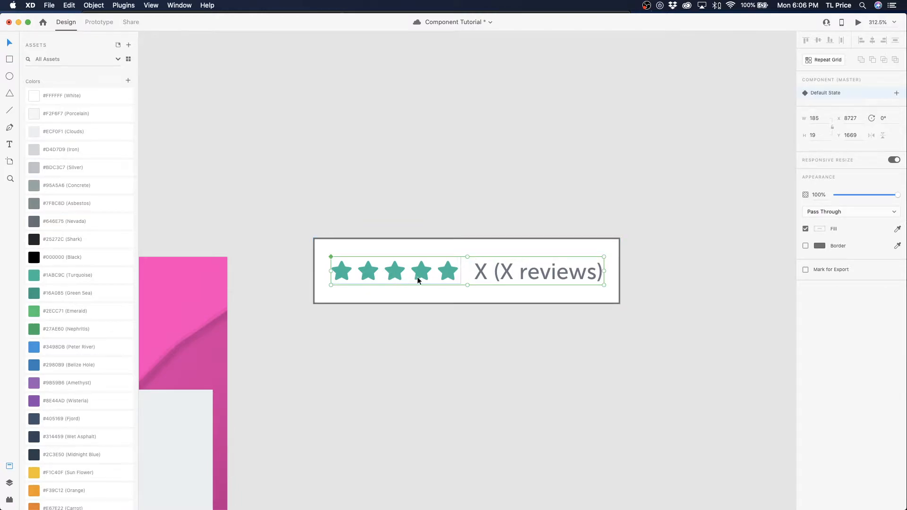
double_click(416, 274)
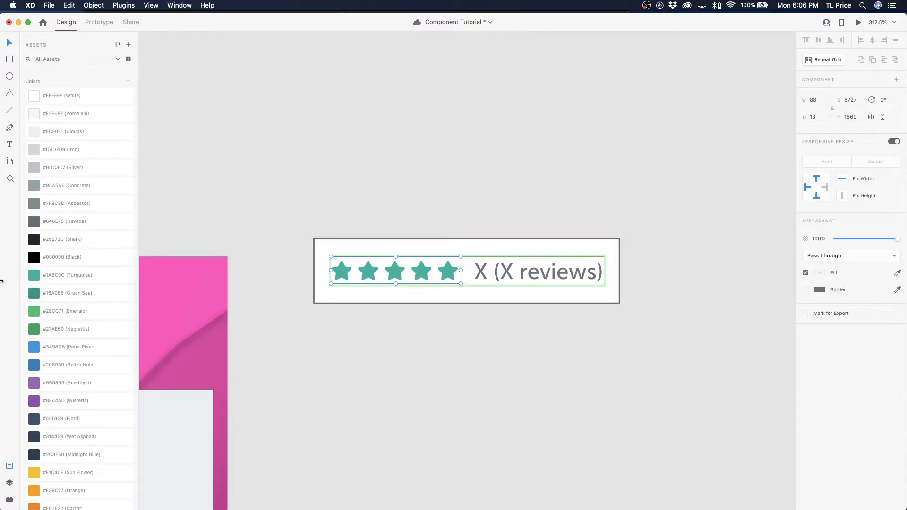
left_click(10, 483)
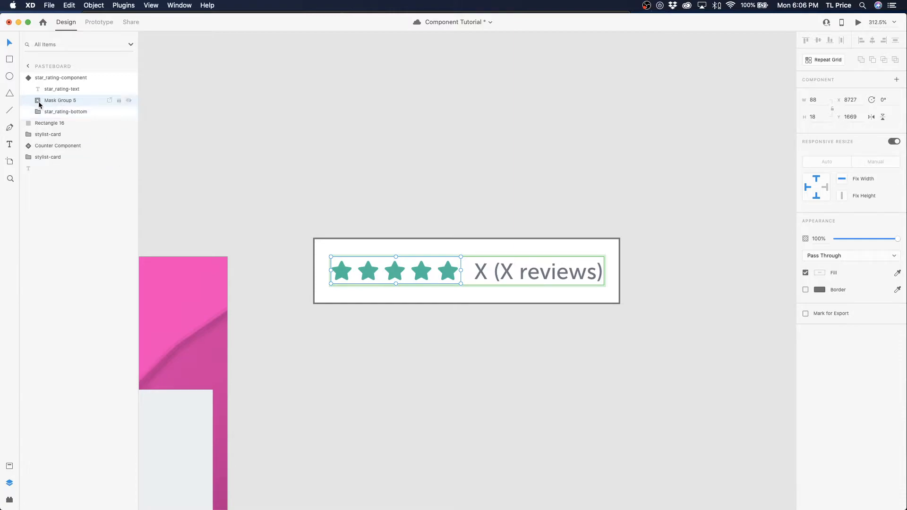
left_click(36, 100)
Step: Rename the green stars' mask group to star_rating-mask
double_click(57, 100)
type("star")
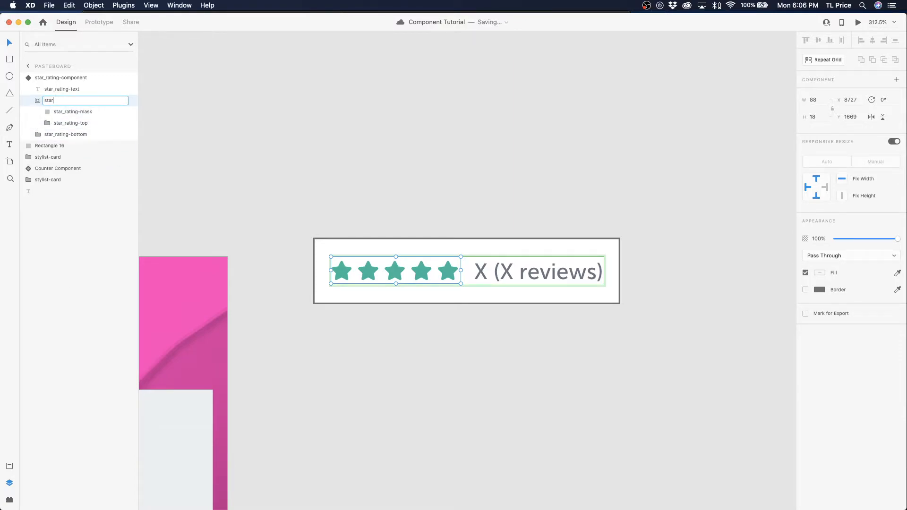
type("_rating-mask")
key("Return")
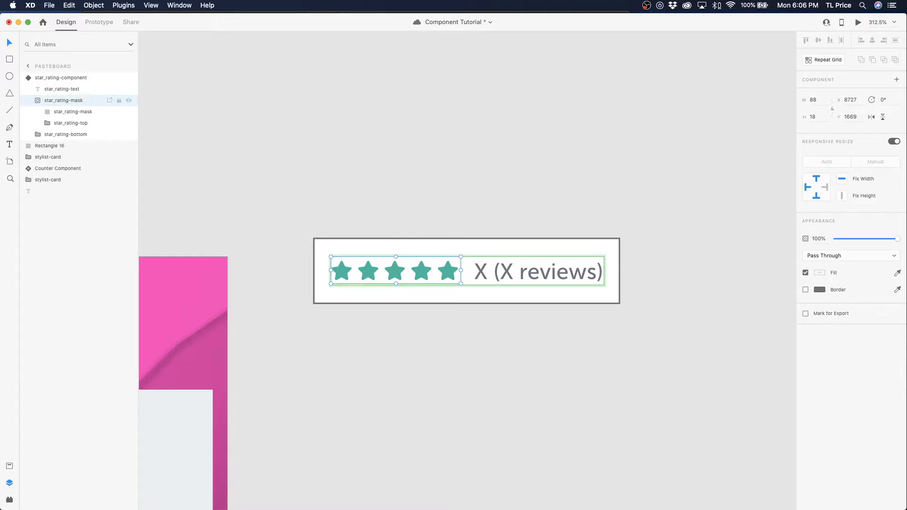
Step: Narrow the master's star mask rectangle so that only the first four stars stay green
left_click(72, 112)
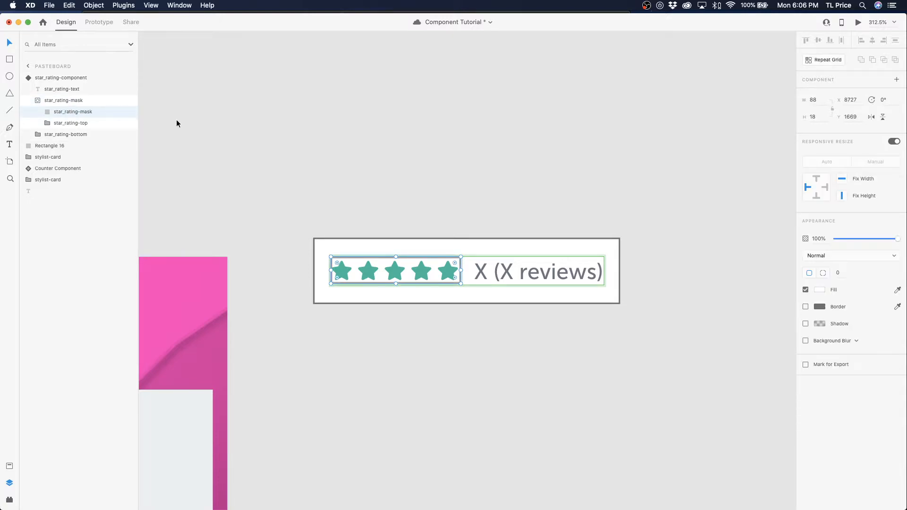
left_click_drag(461, 270, 437, 270)
left_click(453, 297)
Step: Change the rating text in the star rating master to "4 (38 reviews)"
left_click(484, 273)
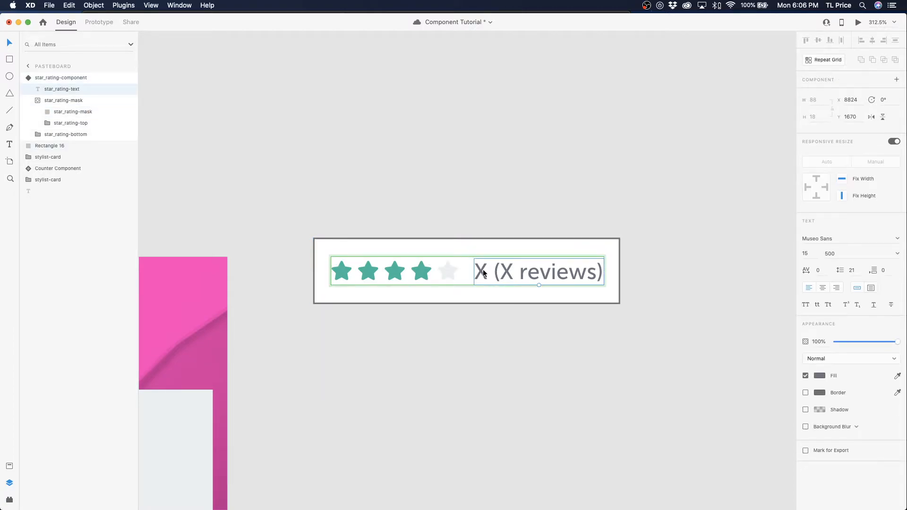
double_click(485, 271)
left_click(486, 271)
double_click(481, 271)
type("4")
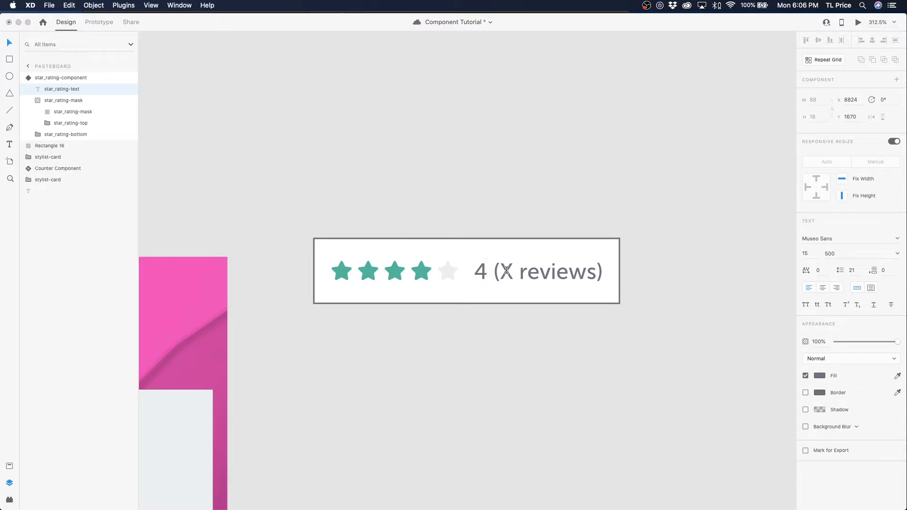
double_click(506, 272)
type("8")
key("BackSpace")
key("Delete")
type("38")
key("Left")
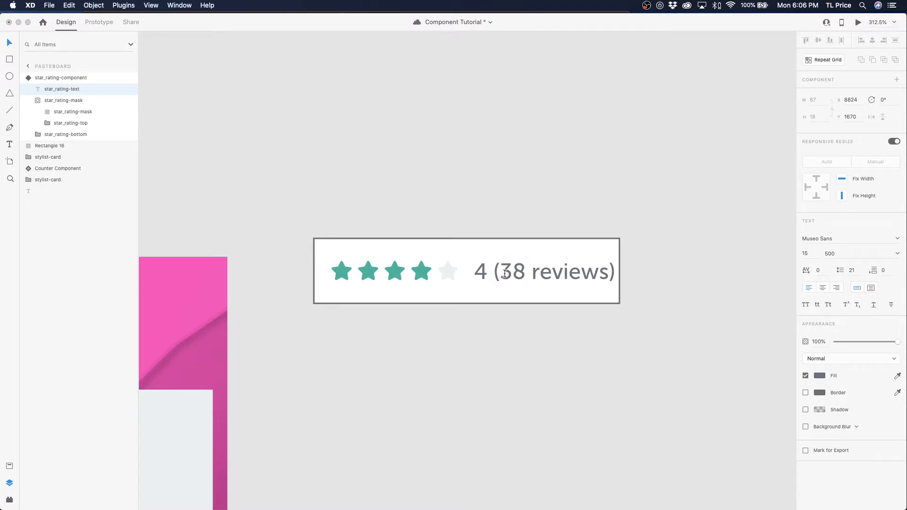
key("Escape")
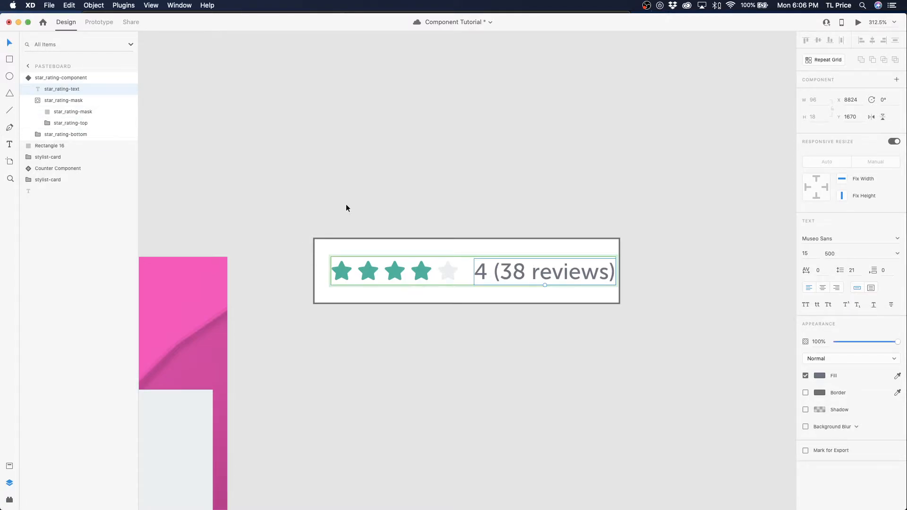
Step: Remove the border from the white rectangle behind the star rating and shift it slightly to the right
left_click(596, 254)
left_click(806, 245)
left_click(670, 298)
left_click_drag(535, 295, 537, 293)
left_click(529, 277)
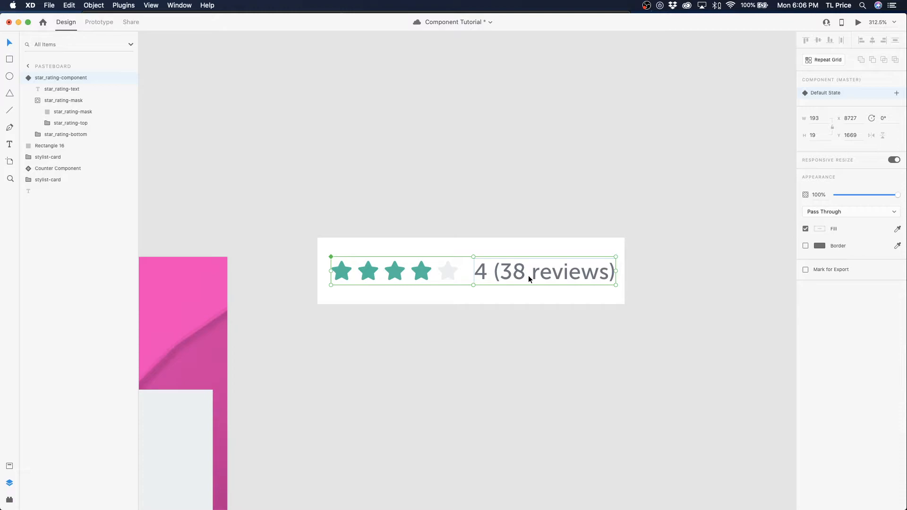
Step: Undo the rectangle, rating text, mask width and mask group name edits on the star rating master
key("super+0")
key("z")
left_click_drag(417, 263, 462, 277)
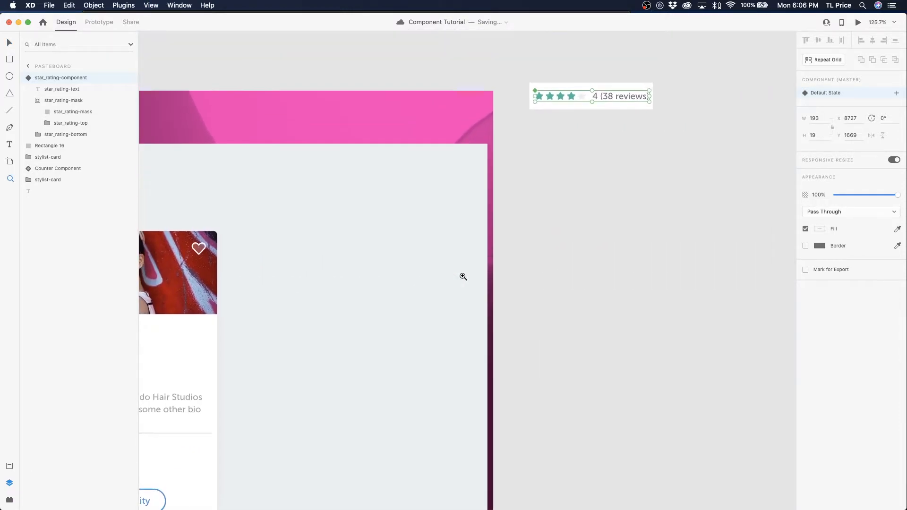
left_click(9, 43)
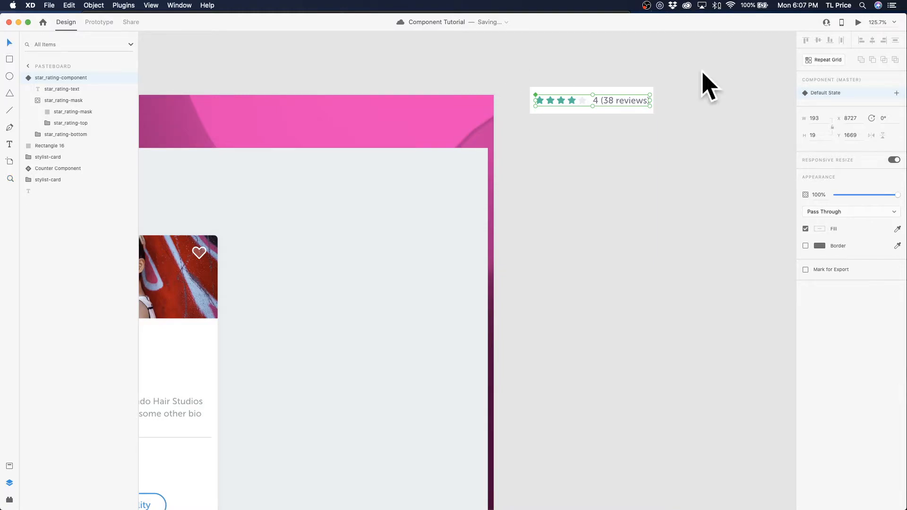
key("super+c")
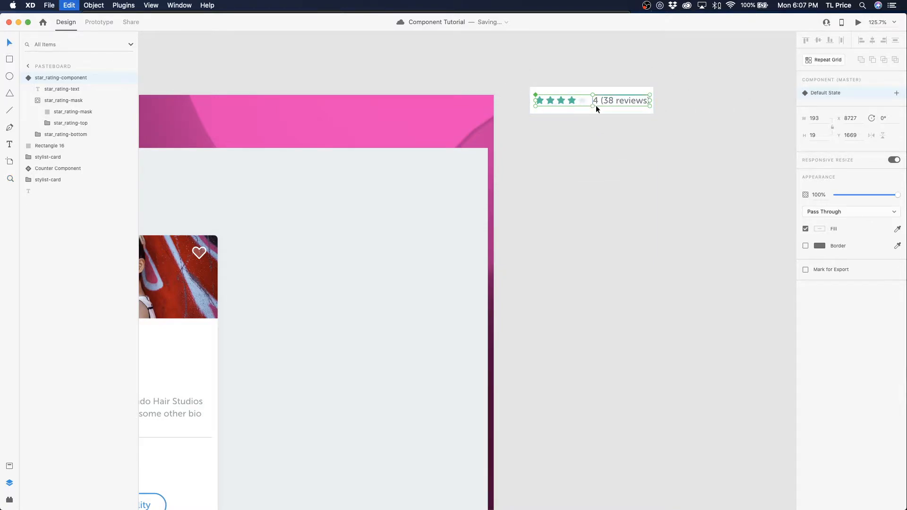
key("super+z")
key("super+z")
key("super+z")
key("super+z")
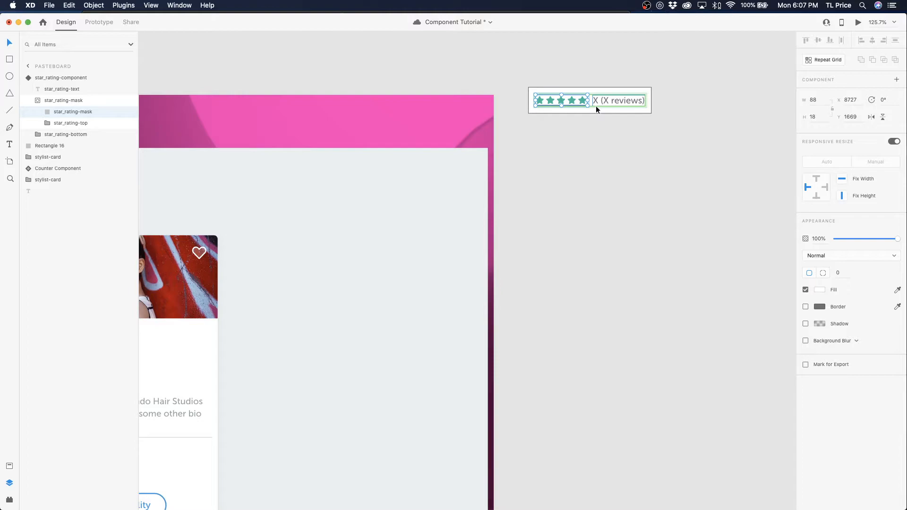
key("super+z")
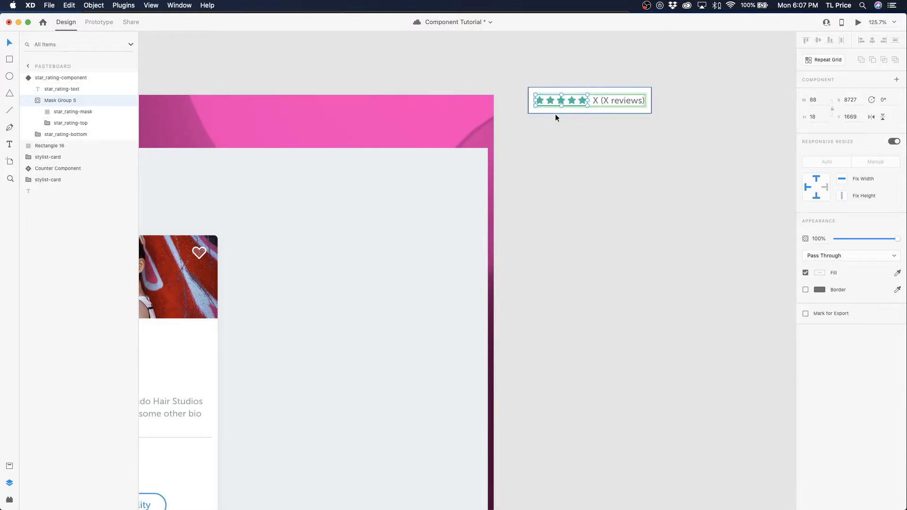
Step: Rename Mask Group 5 in the star rating master to star_rating-mask
double_click(63, 100)
type("star-")
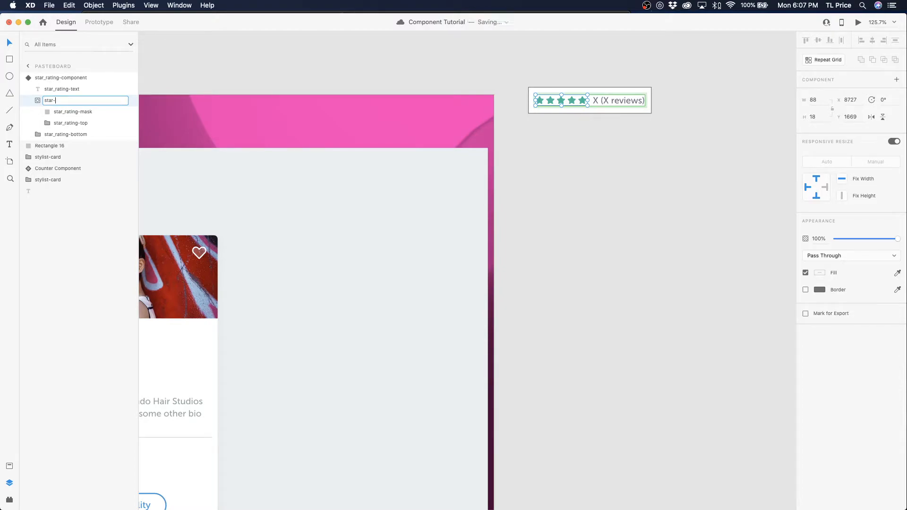
type("rating-mask")
key("Return")
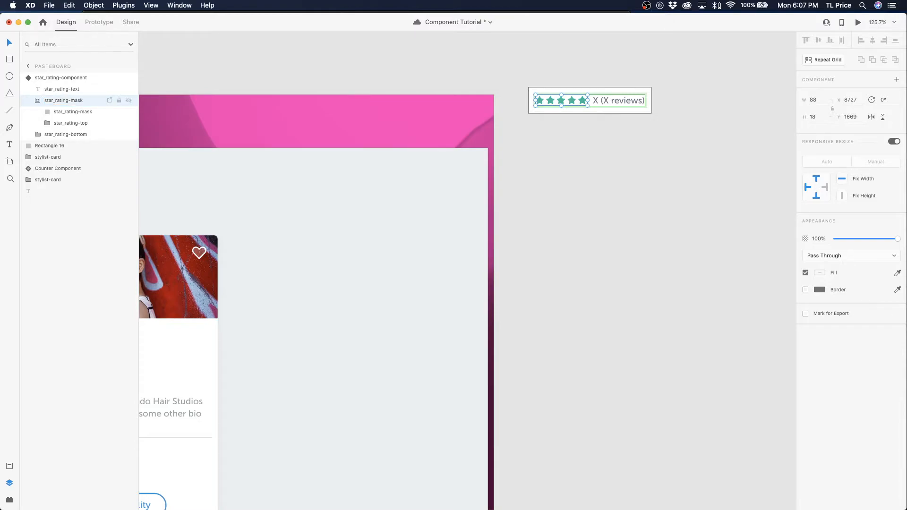
Step: Narrow the star mask in the stylist card's star rating so that four and a half stars are green
left_click(571, 109)
left_click(571, 109)
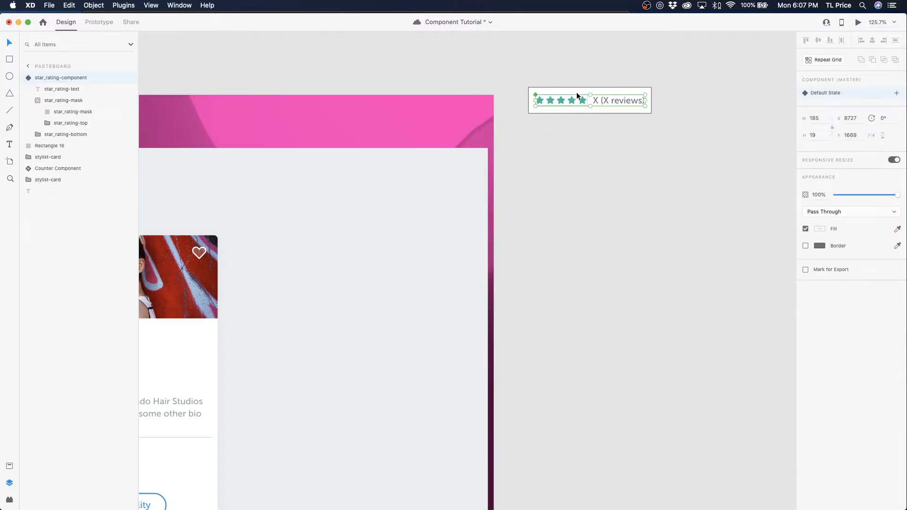
left_click_drag(592, 115, 369, 261)
left_click_drag(257, 313, 642, 235)
left_click(313, 268)
key("z")
left_click_drag(344, 244, 614, 349)
left_click(8, 44)
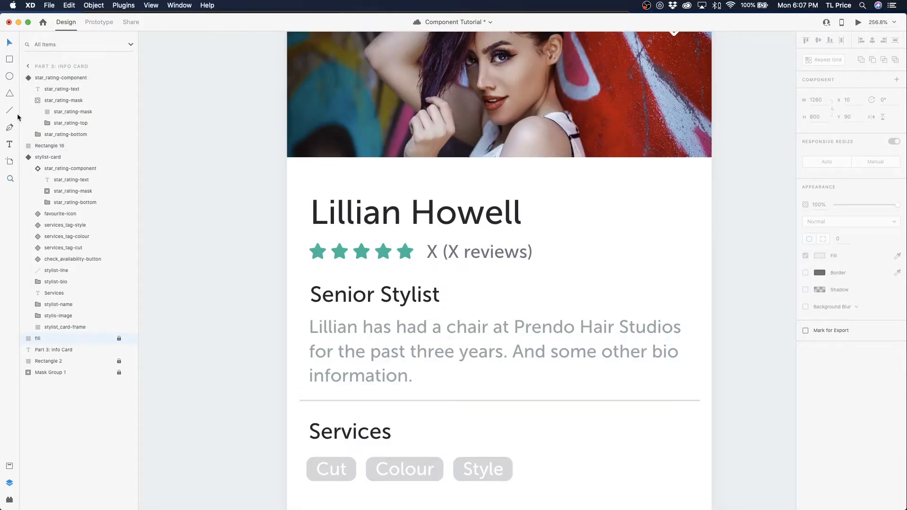
left_click(384, 254)
double_click(383, 256)
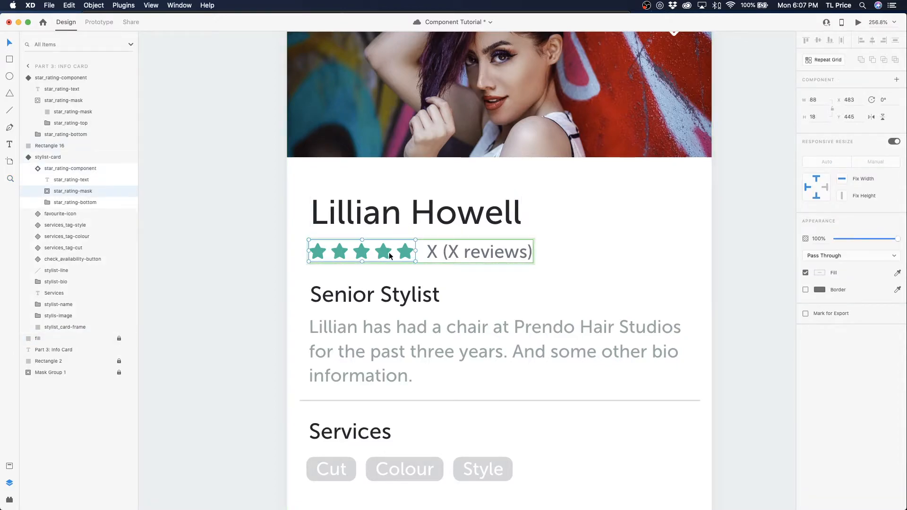
mouse_move(413, 252)
left_mouse_down()
mouse_move(394, 255)
mouse_move(407, 252)
left_mouse_up()
double_click(409, 253)
Step: Set the stylist card's rating text to "4.5 (31 reviews)" and save the document
left_click(424, 254)
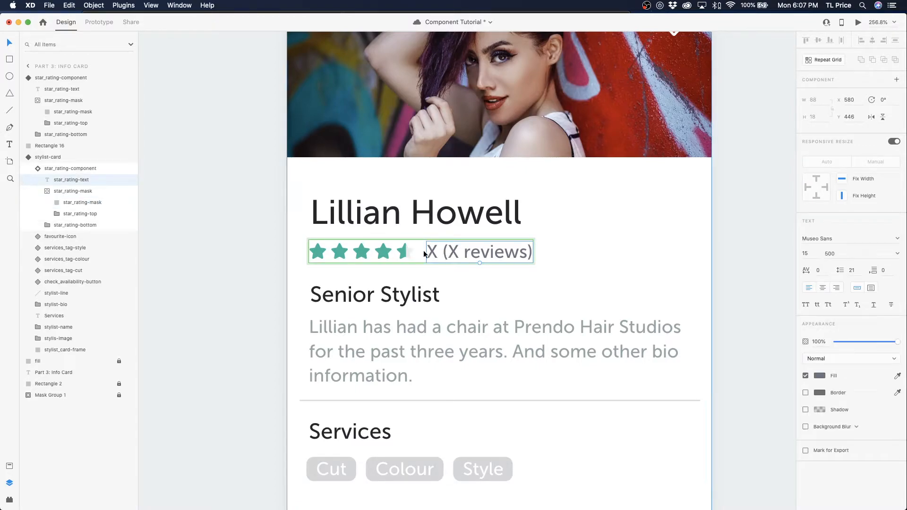
double_click(431, 253)
left_click(437, 249)
left_click_drag(437, 249, 426, 250)
type("4.5")
double_click(467, 251)
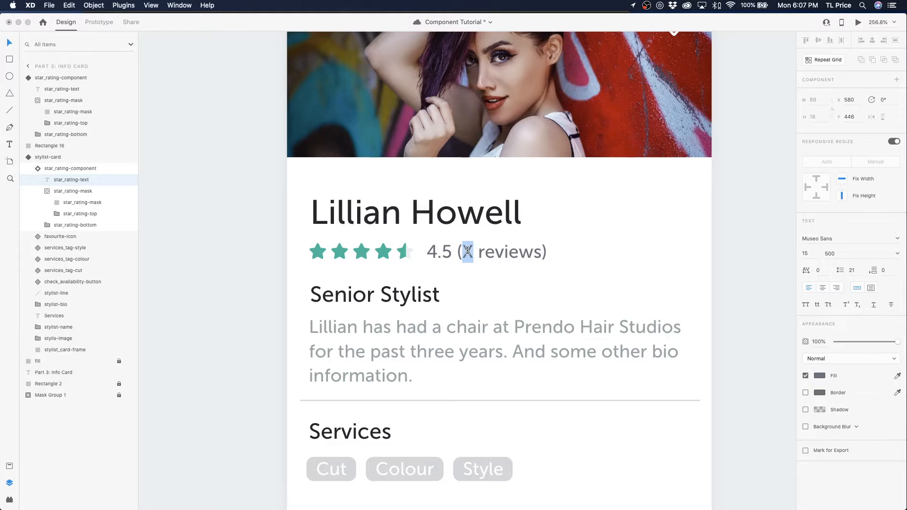
type("31")
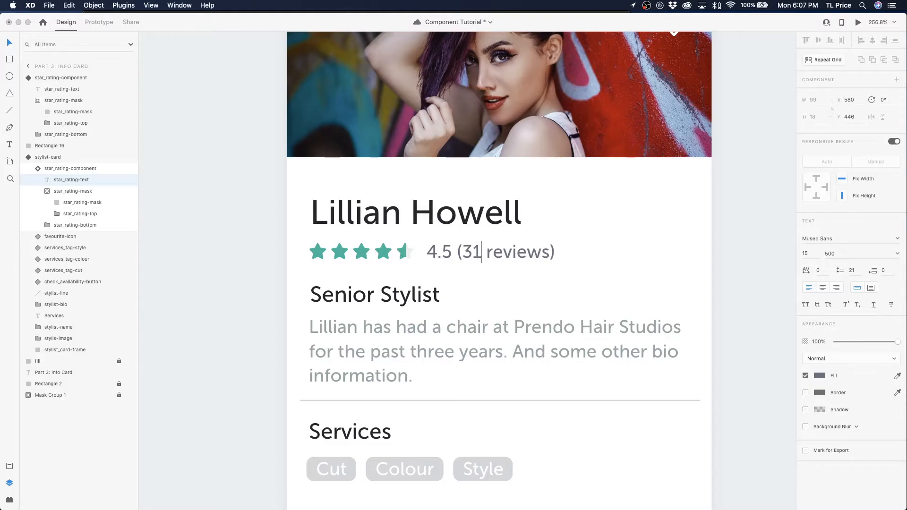
key("Escape")
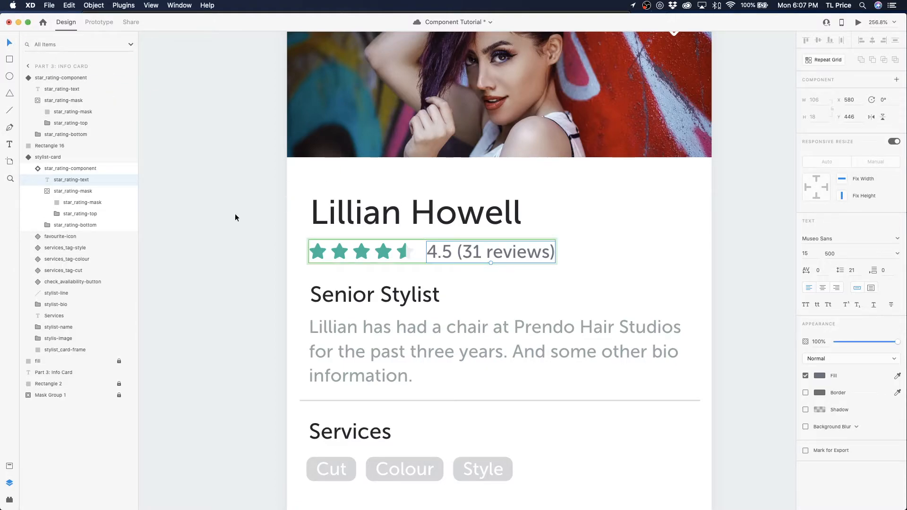
left_click(235, 215)
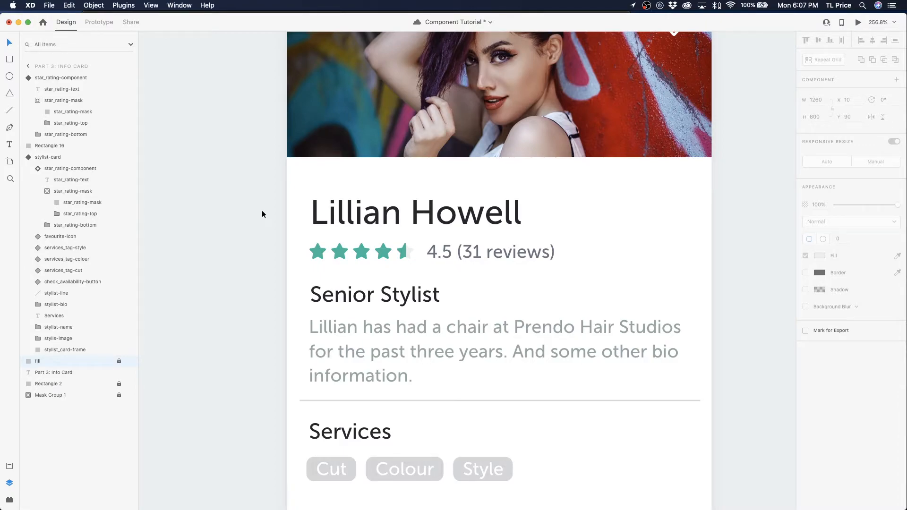
key("super+s")
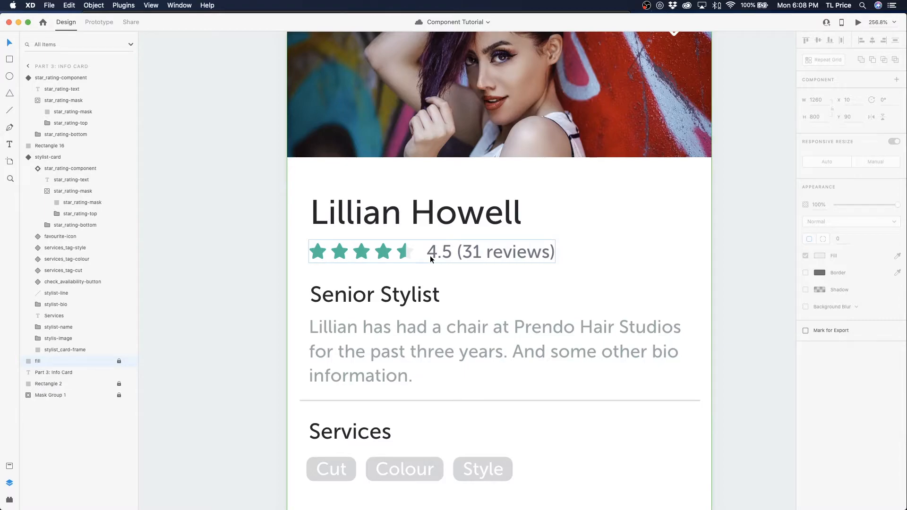
Step: Add a Hover State to the heart-shaped favourite-icon component on the stylist card's photo
scroll(430, 255, "up", 5)
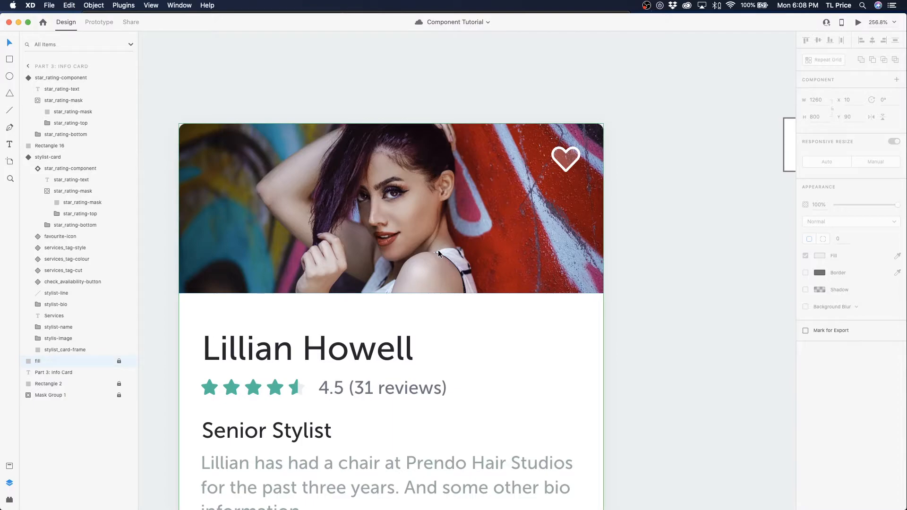
left_click(565, 158)
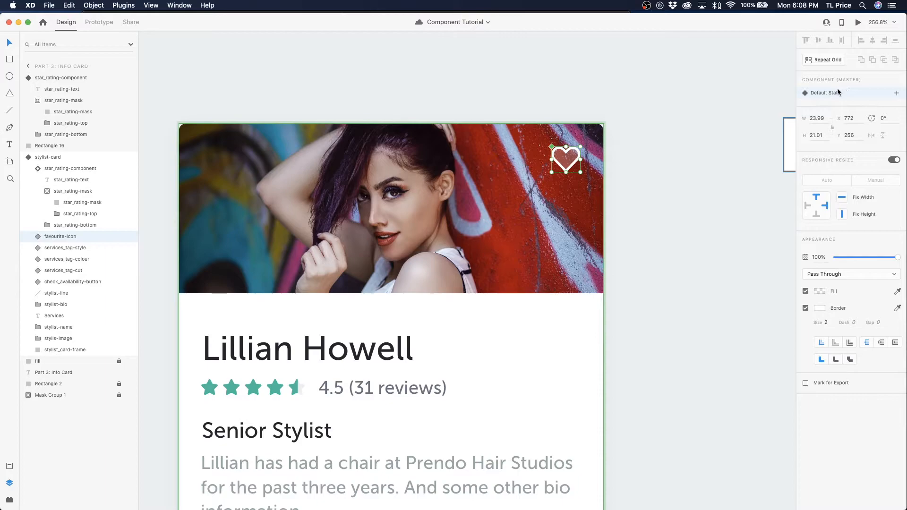
left_click(897, 93)
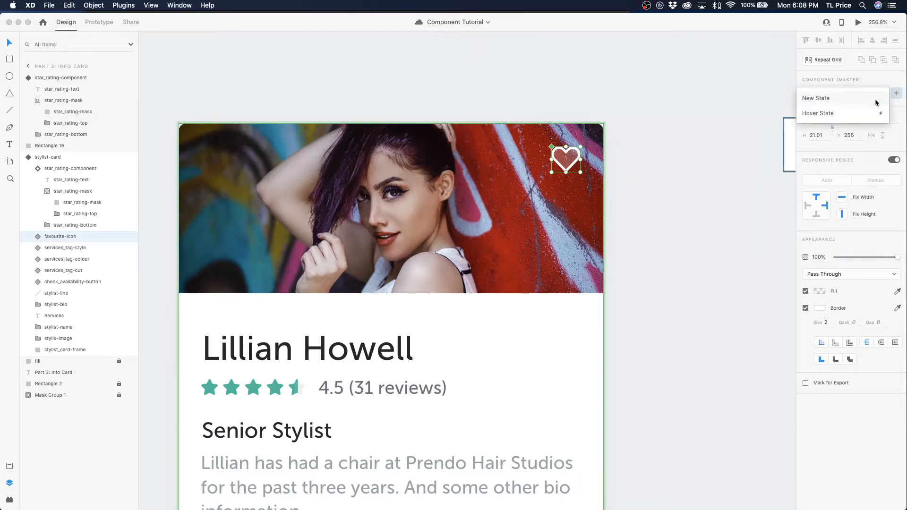
left_click(834, 113)
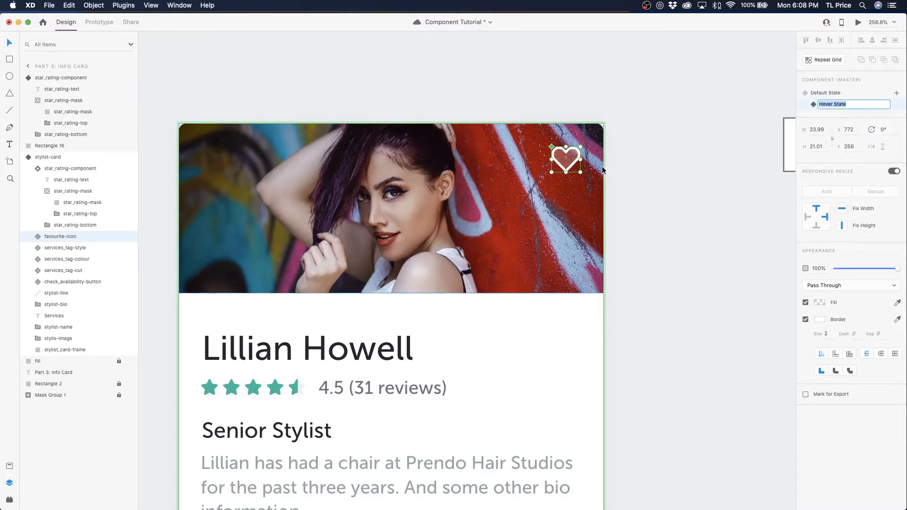
Step: Enlarge the heart in its Hover State to about 28 × 25 and move it to X 770, Y 253
left_click_drag(580, 172, 585, 177)
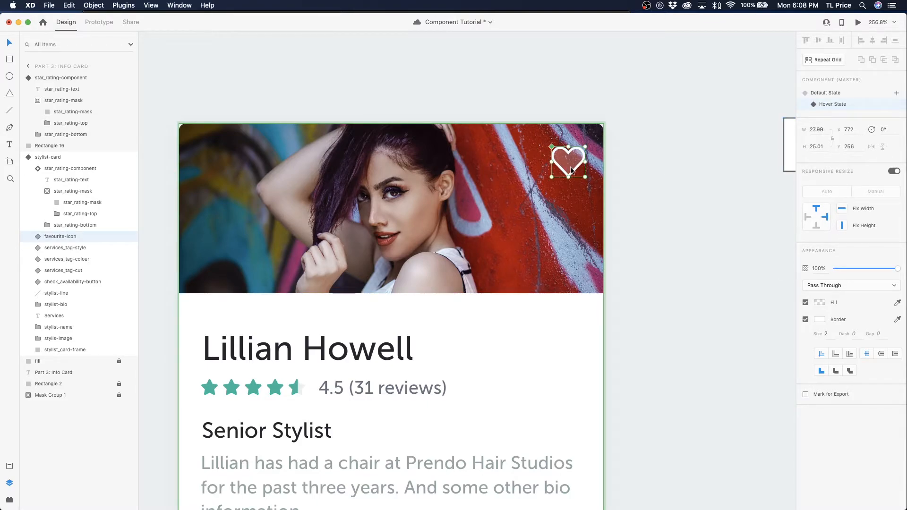
key("Left")
key("Left")
key("Up")
key("Up")
key("Up")
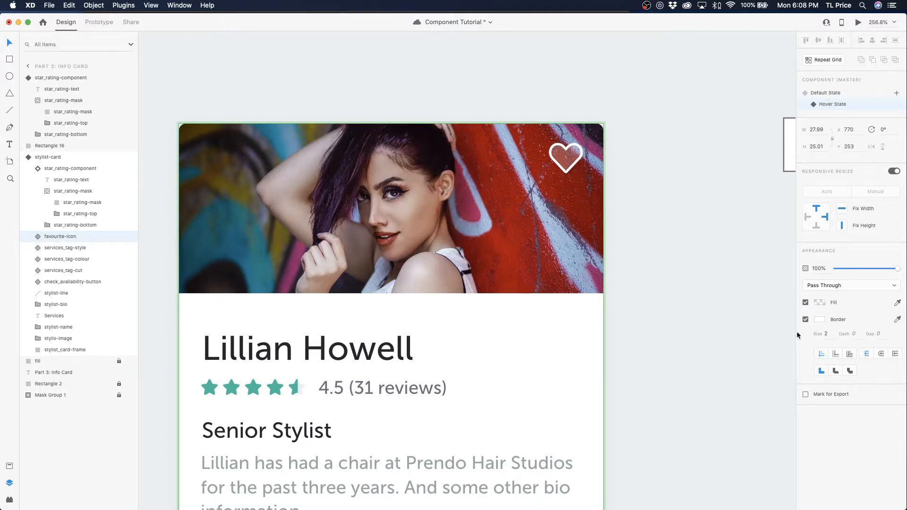
Step: Set the opacity of the Hover State heart's white fill to 100%
left_click(820, 302)
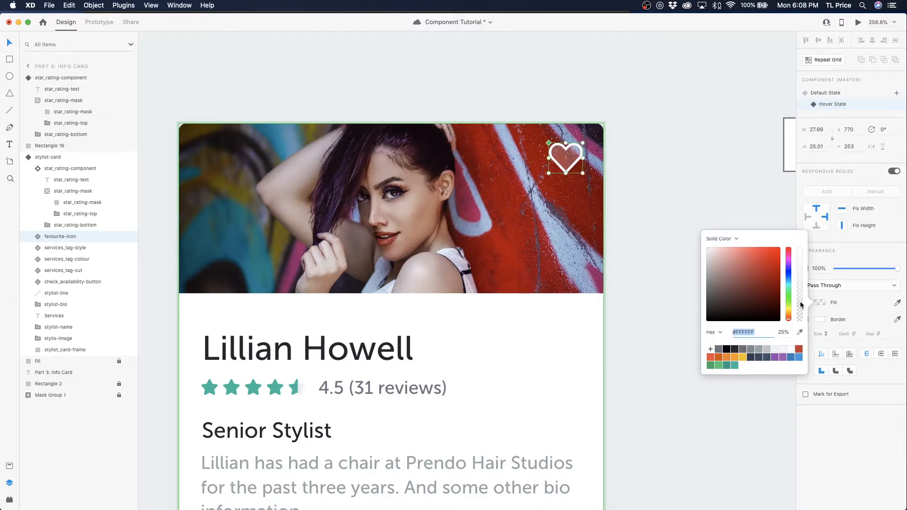
left_click_drag(801, 305, 806, 237)
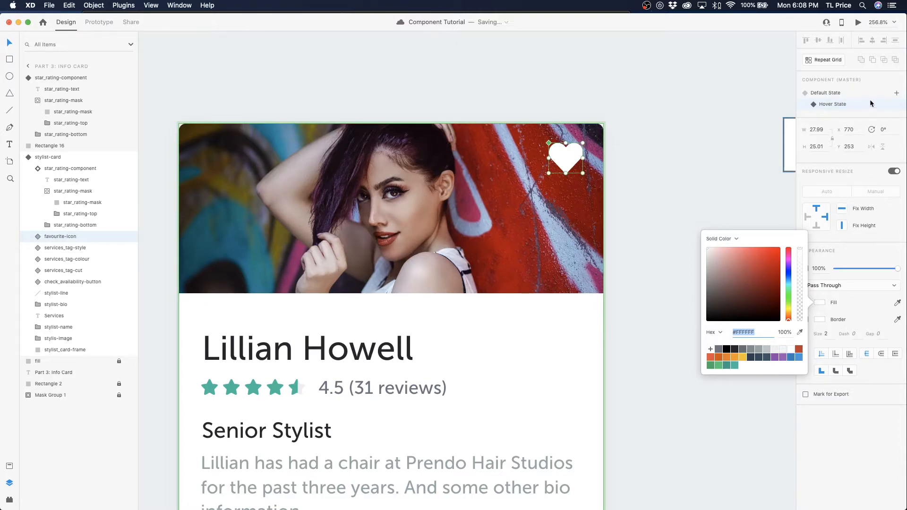
Step: Add an Active State to the favourite-icon component and set its heart's white fill to 100% opacity
left_click(836, 94)
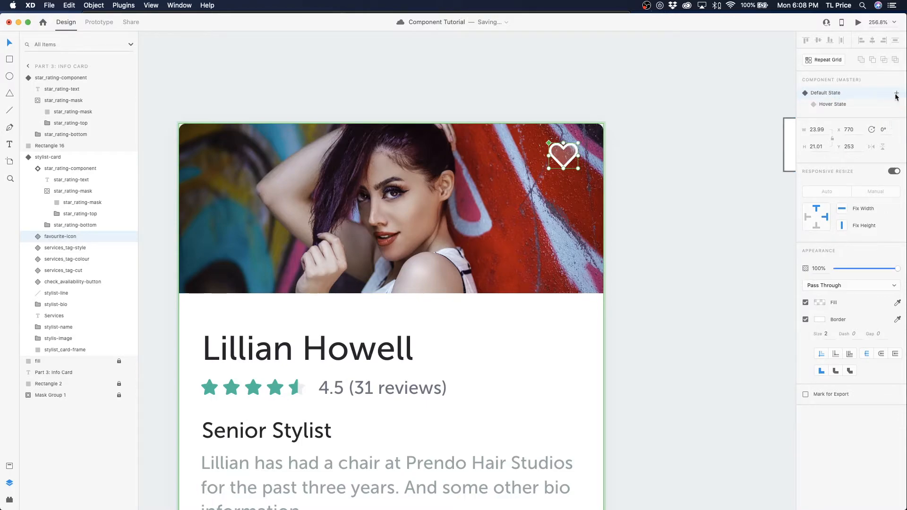
left_click(896, 93)
type("Fo")
key("BackSpace")
key("BackSpace")
type("Acti")
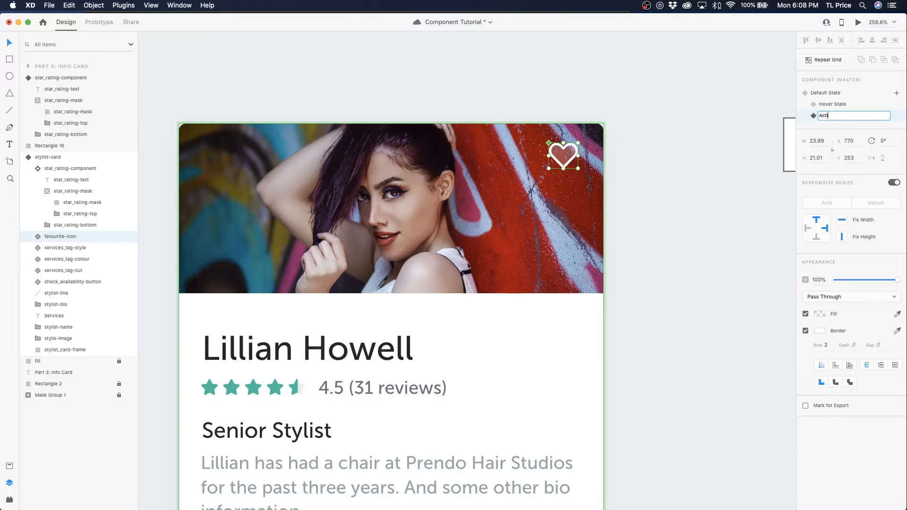
type("ve State")
key("Return")
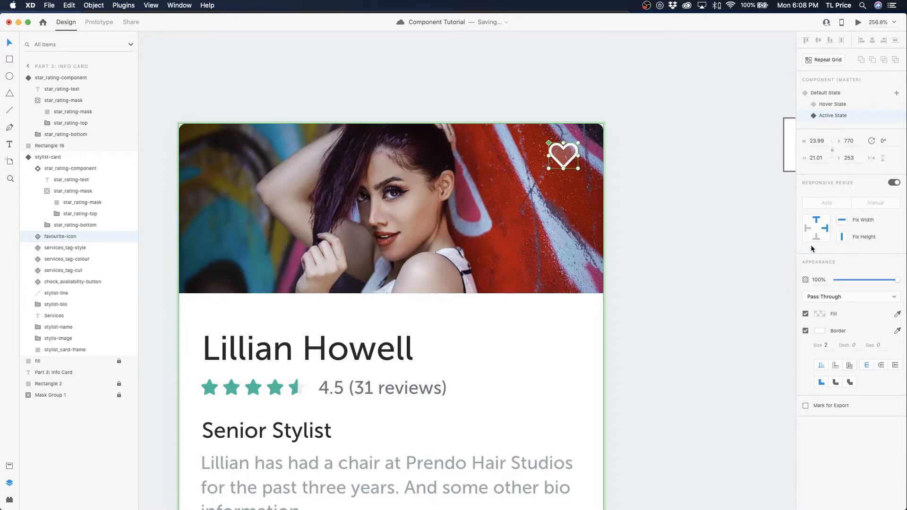
left_click(821, 315)
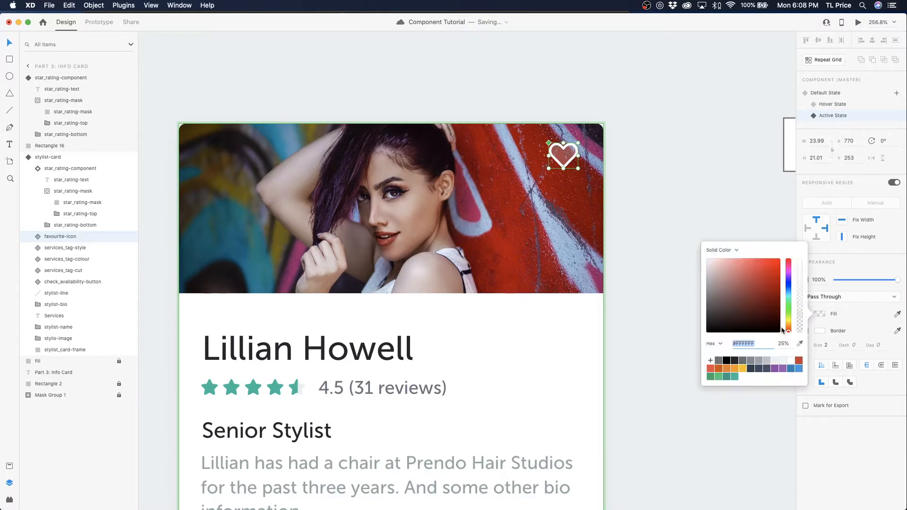
left_click(792, 362)
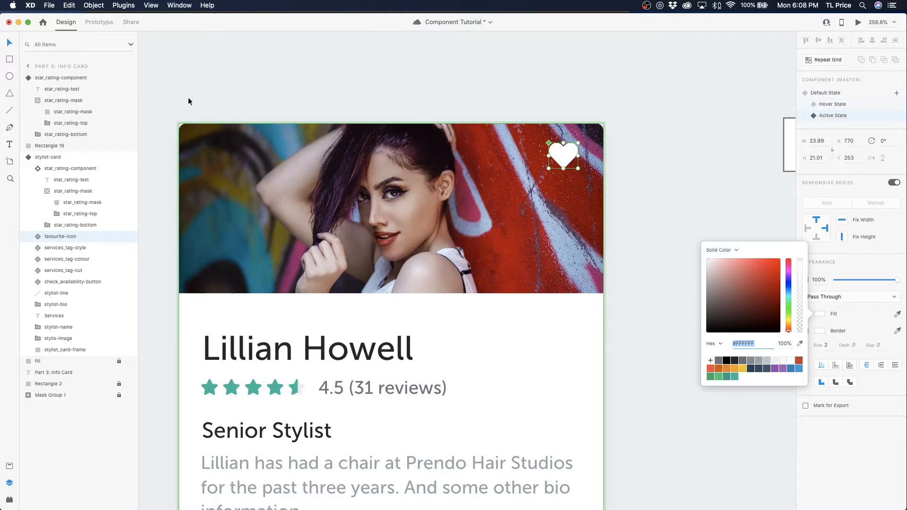
Step: In Prototype mode, set the heart's Default State hover interaction to a 0.2 s duration with Bounce easing
left_click(97, 22)
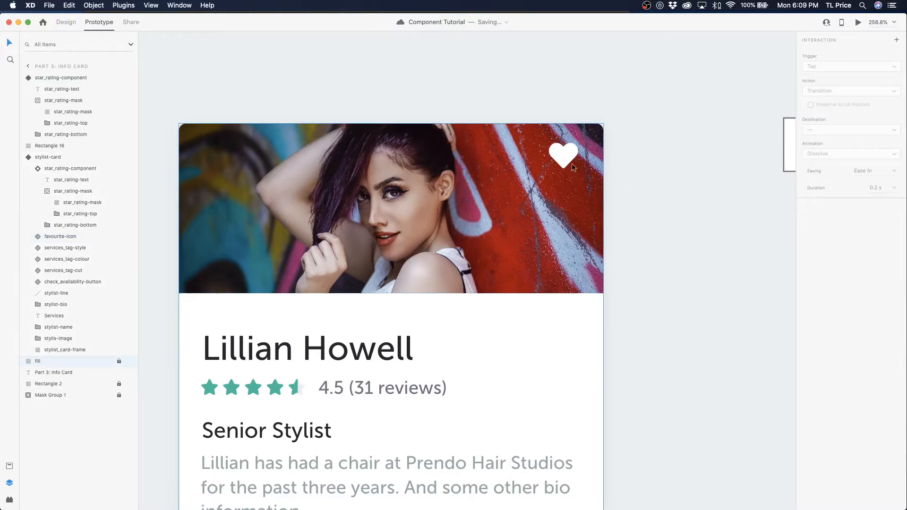
left_click(572, 165)
double_click(559, 149)
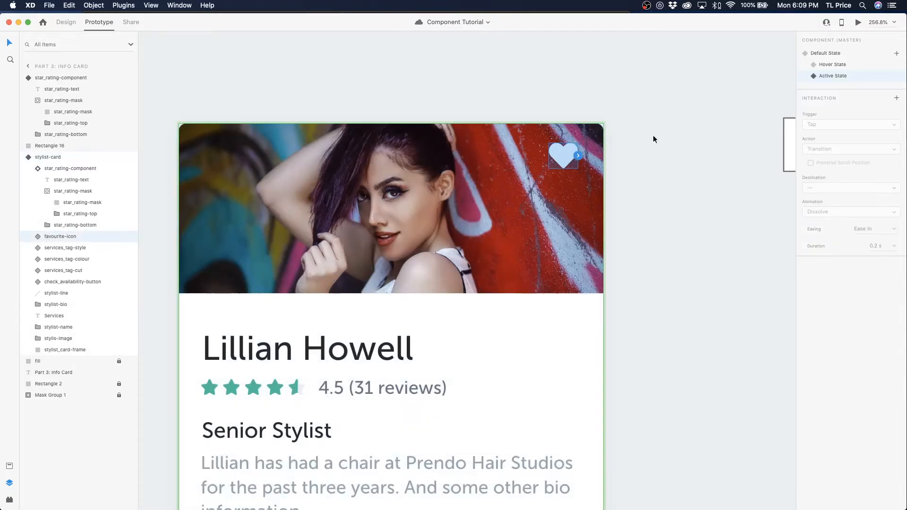
left_click(835, 53)
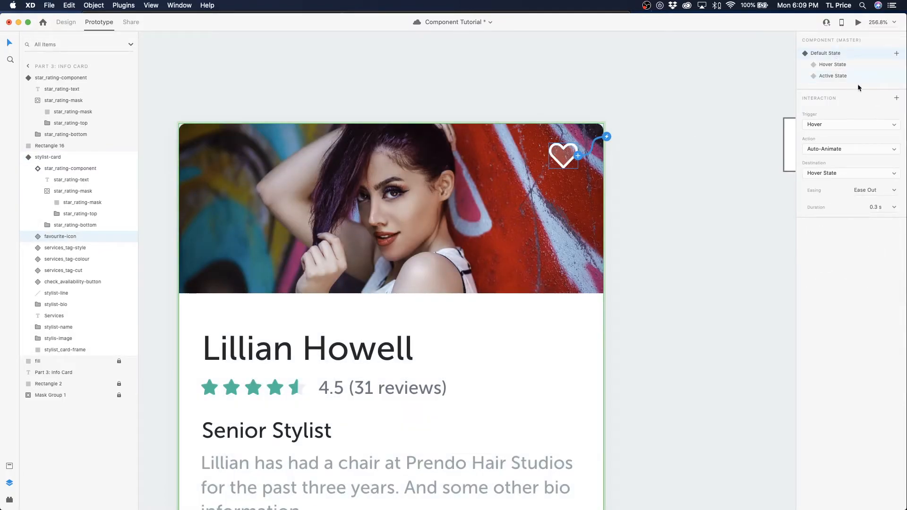
left_click(878, 207)
type("0.2")
left_click(871, 191)
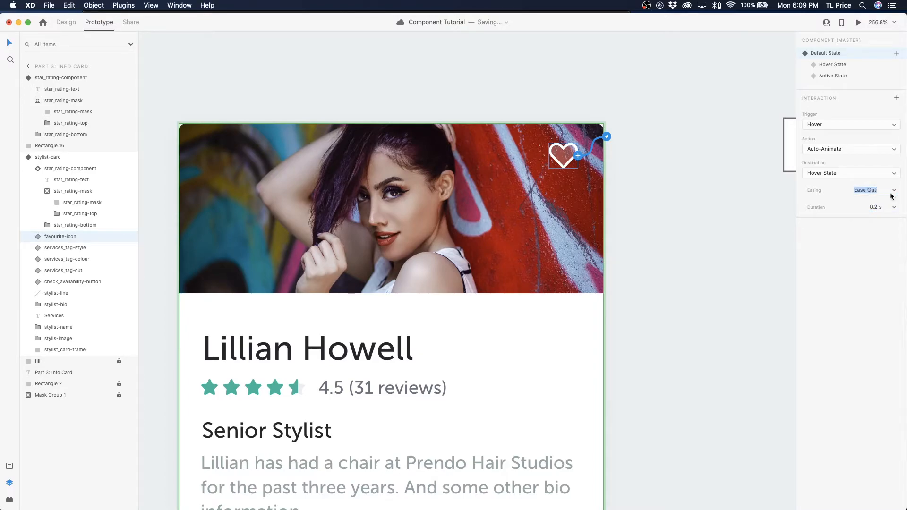
left_click(894, 191)
left_click(864, 253)
Step: Compare the heart icon's Default State with its Hover State and save the document
left_click(832, 64)
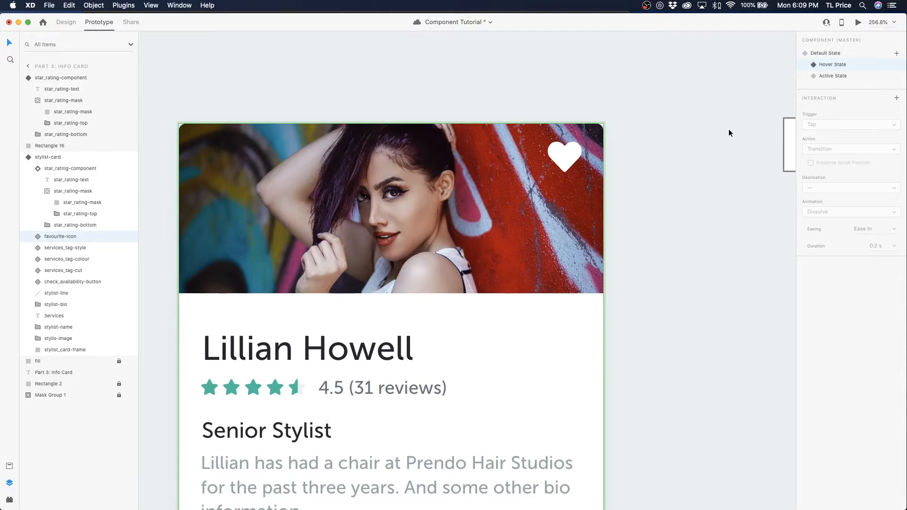
left_click(838, 52)
left_click(834, 64)
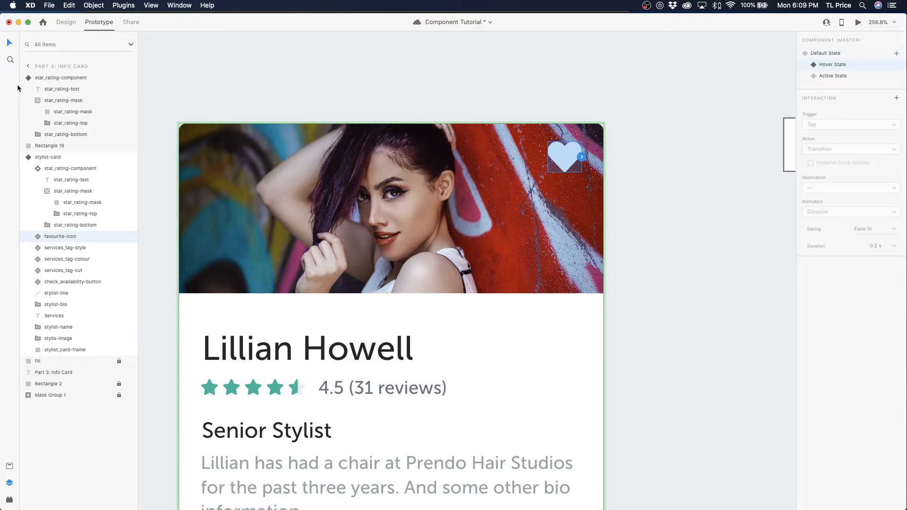
key("super+s")
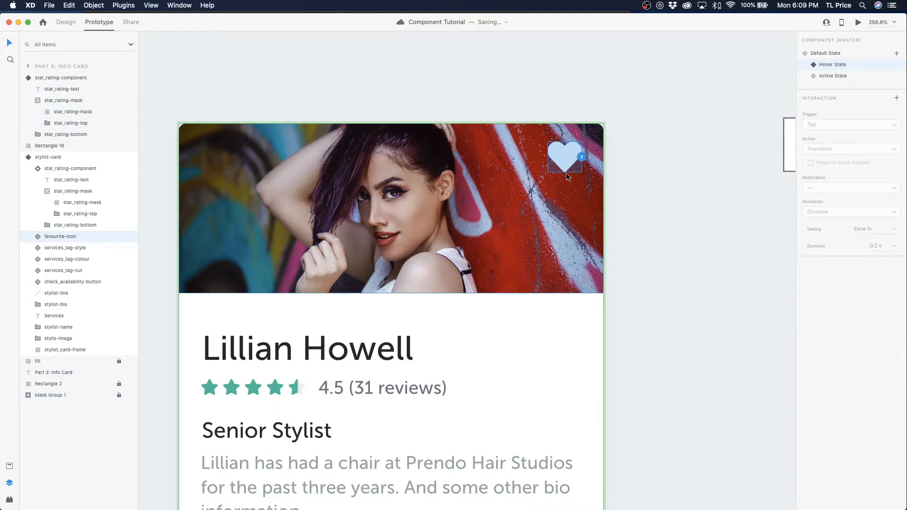
Step: In Design mode, draw a borderless rectangle about 25 × 25 beside the Hover State heart on the stylist card's photo
left_click(39, 238)
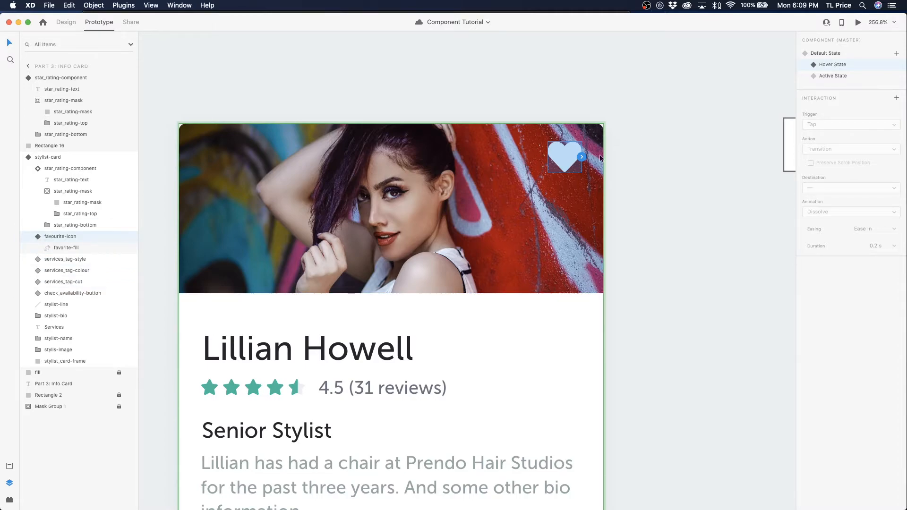
left_click(66, 22)
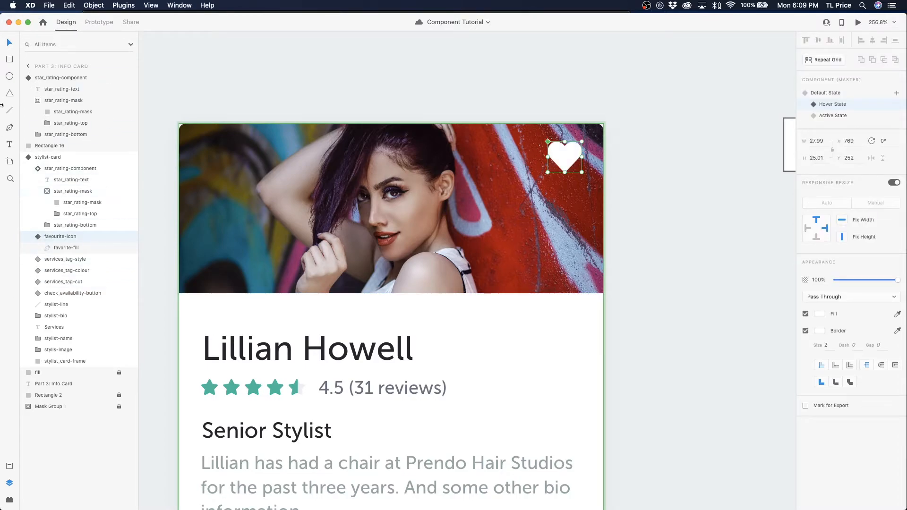
left_click(9, 61)
mouse_move(529, 143)
left_mouse_down()
mouse_move(558, 183)
mouse_move(558, 172)
left_mouse_up()
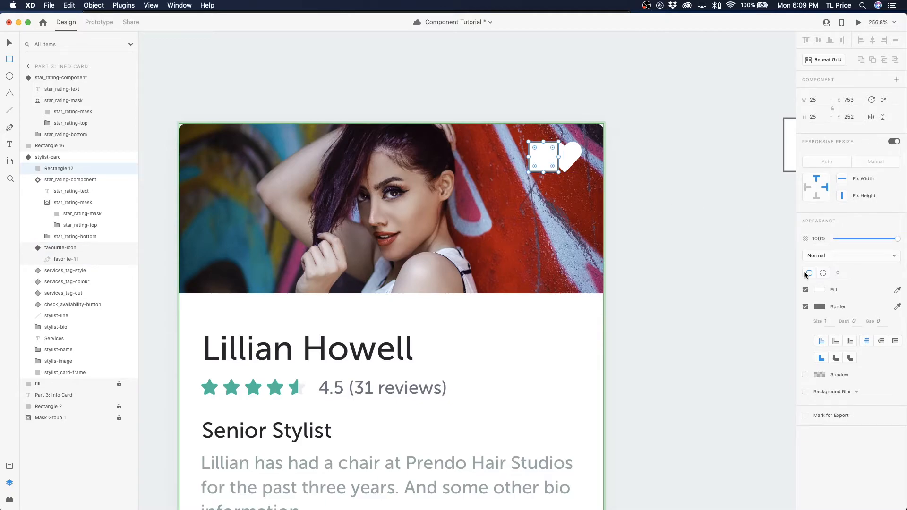
left_click(805, 307)
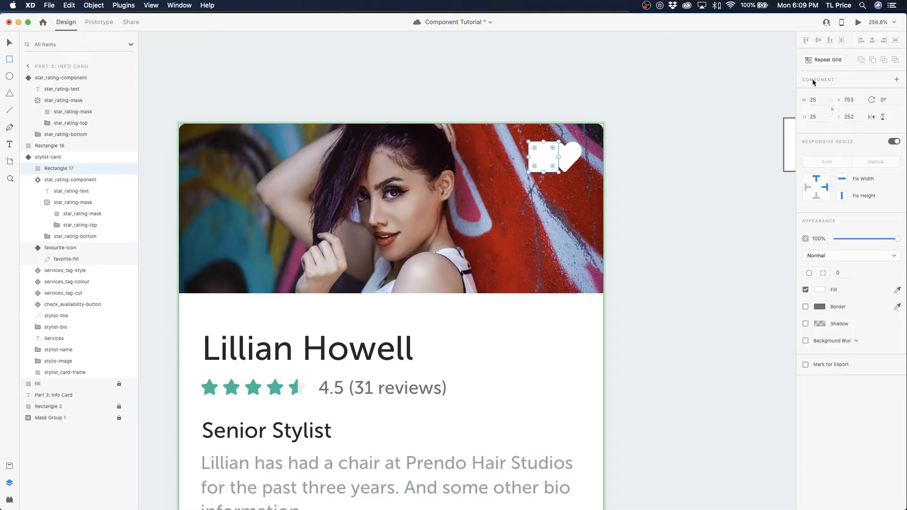
Step: Resize the rectangle to 30 × 30 over the heart at X 768, Y 250 and turn off its fill
left_click(7, 42)
left_click_drag(545, 160, 566, 159)
left_click(814, 100)
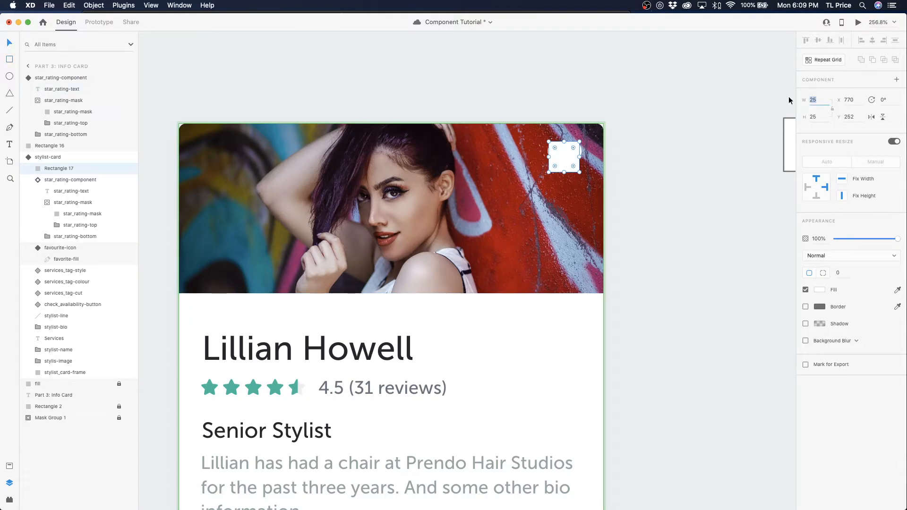
type("30")
key("Return")
left_click_drag(571, 174, 570, 173)
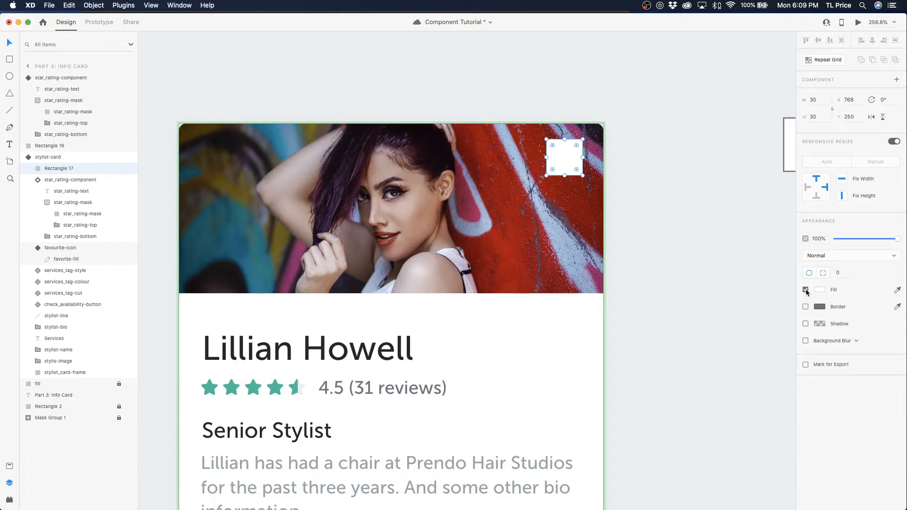
left_click(805, 290)
Step: Move the unfilled rectangle inside the Hover State's favourite-icon component, beneath the favorite-fill heart
key("Delete")
left_click(68, 226)
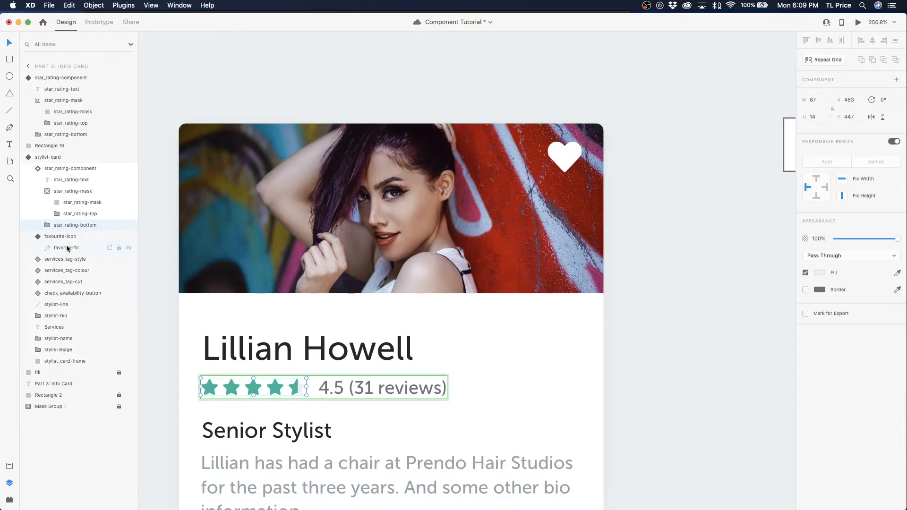
key("super+z")
left_click_drag(72, 246, 71, 261)
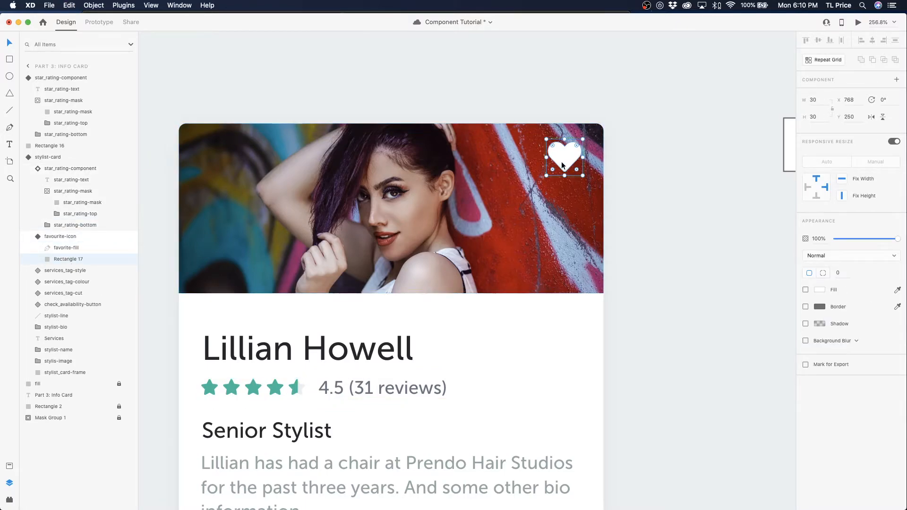
left_click(61, 247, "shift")
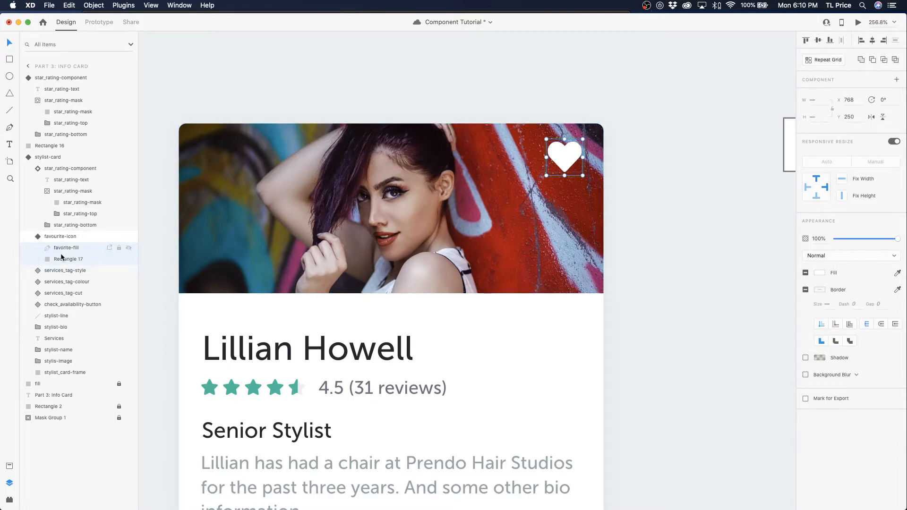
left_click(69, 228)
Step: Copy the unfilled rectangle into the favourite-icon component's Default State, beneath the favorite-fill heart
left_click(61, 257)
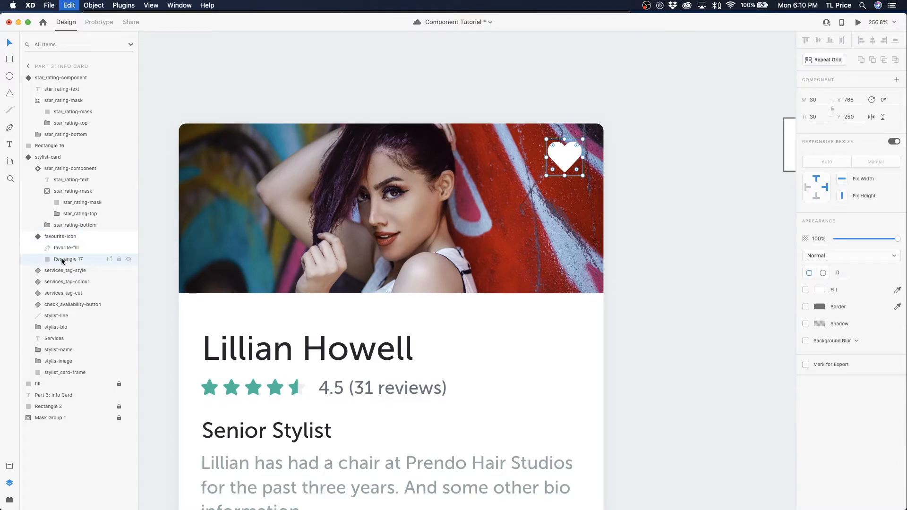
left_click(245, 167)
left_click(96, 21)
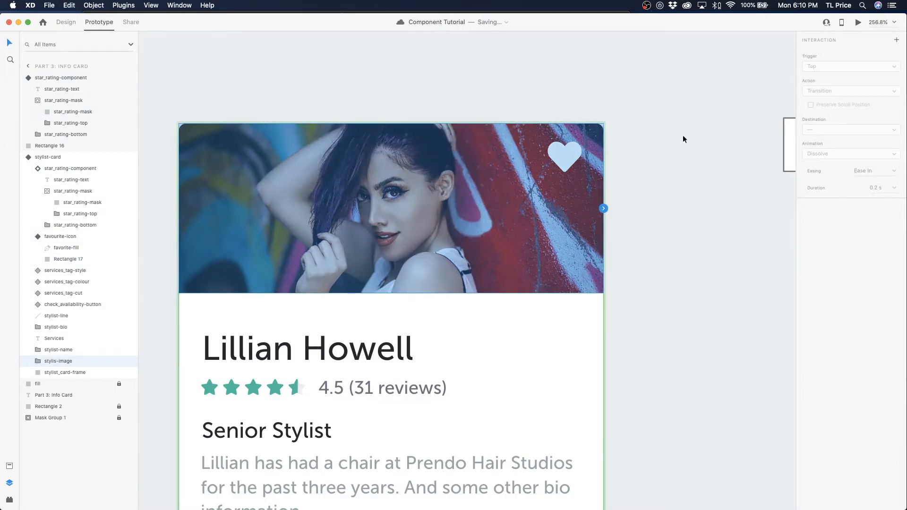
left_click(553, 157)
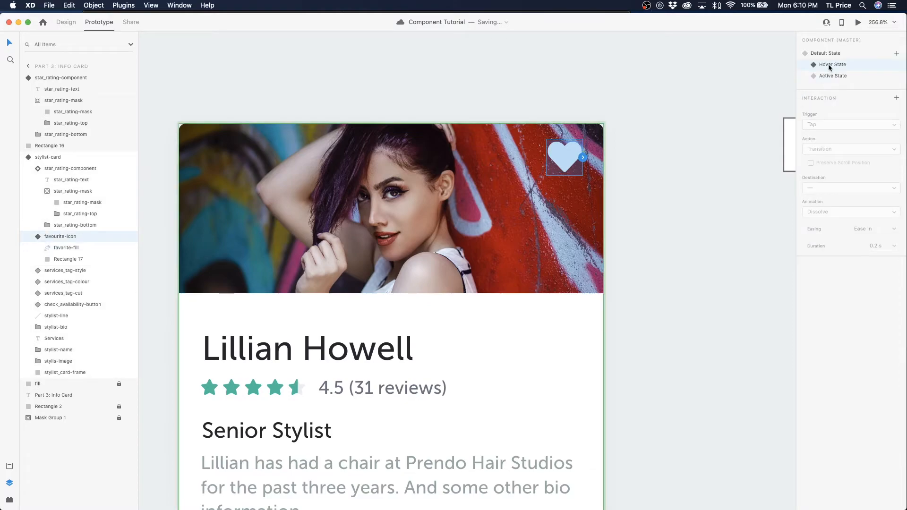
left_click(828, 53)
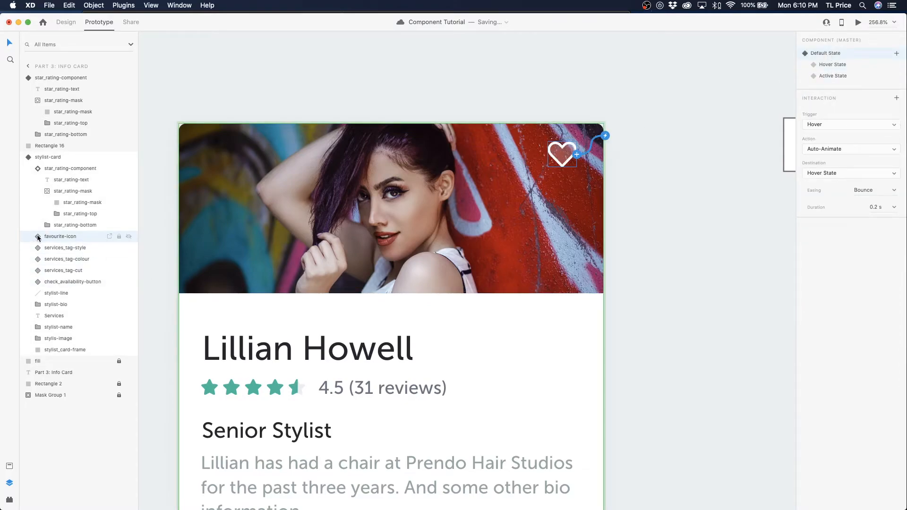
left_click(61, 247)
key("super+v")
left_click_drag(69, 248, 70, 261)
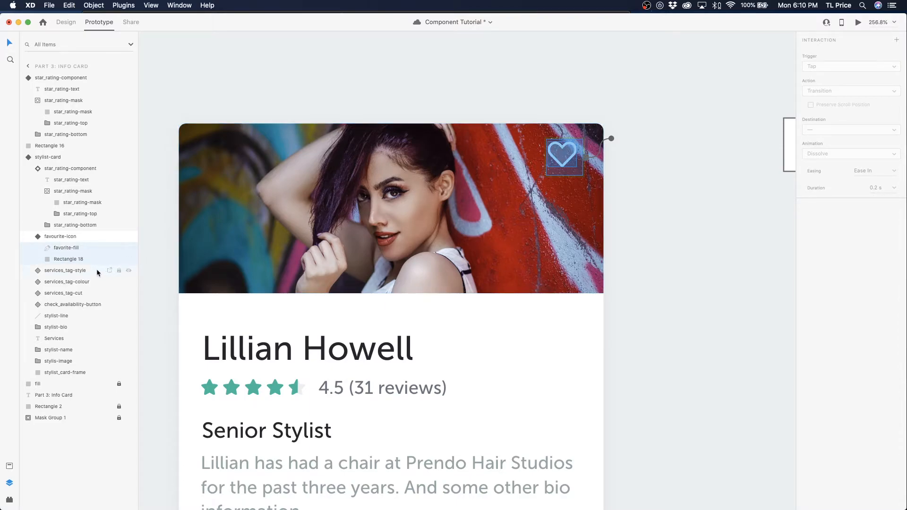
Step: Centre the Default State's heart and its bounding rectangle on each other vertically and horizontally
left_click(66, 23)
left_click(818, 41)
left_click(873, 40)
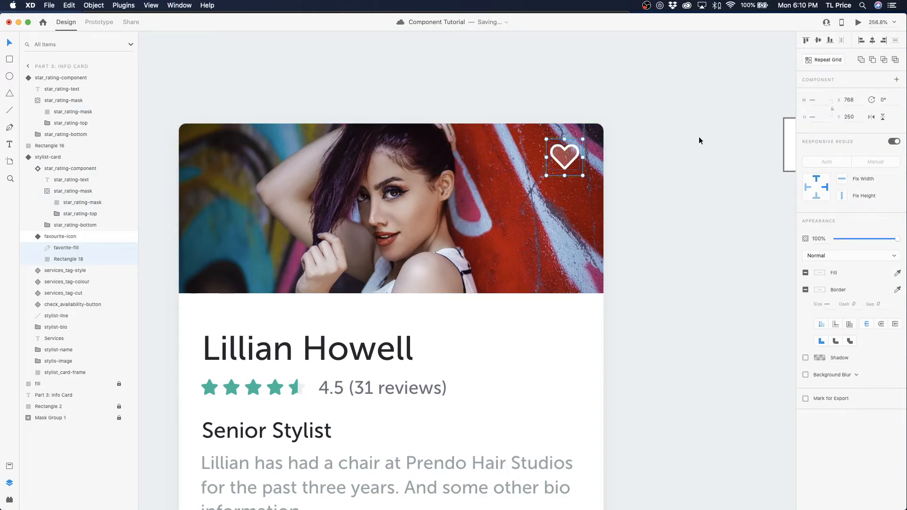
Step: Delete the Active State from the favourite-icon component
left_click(71, 238)
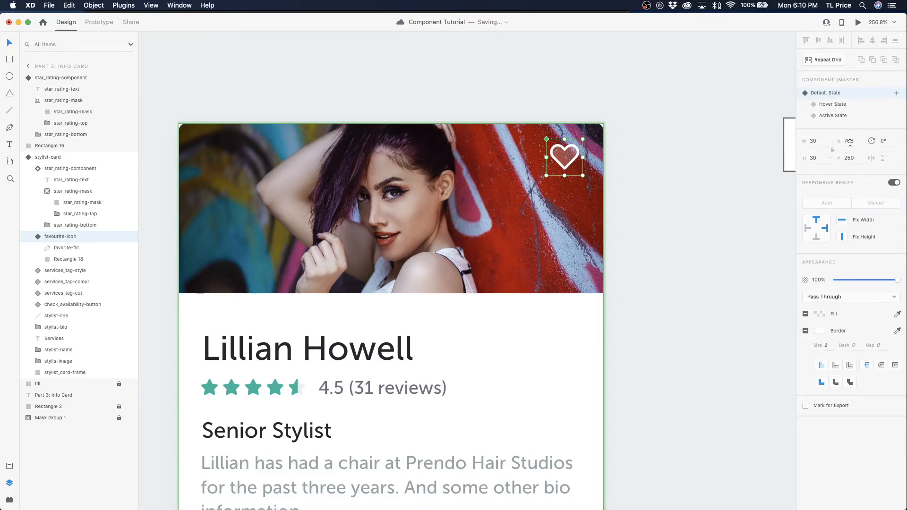
left_click(845, 116)
right_click(868, 115)
left_click(882, 119)
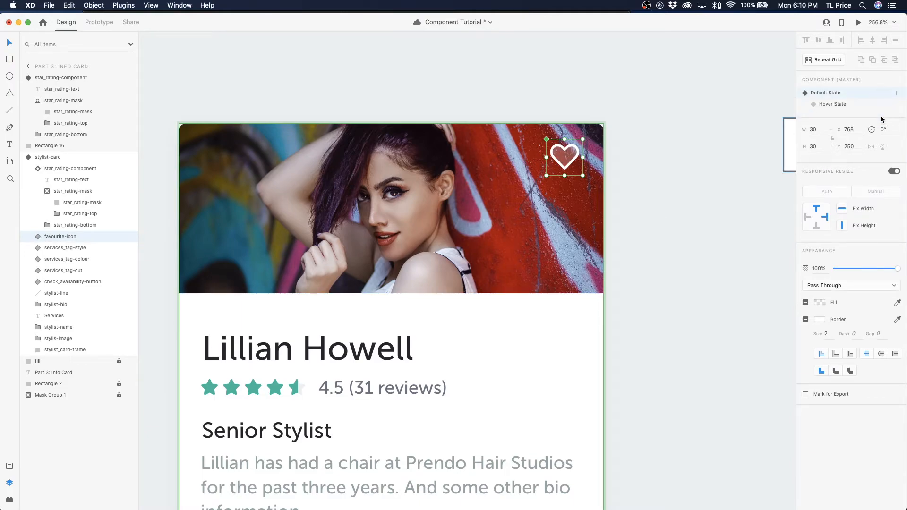
Step: Create a new state named "Active State" from the favourite-icon component's Default State
left_click(895, 93)
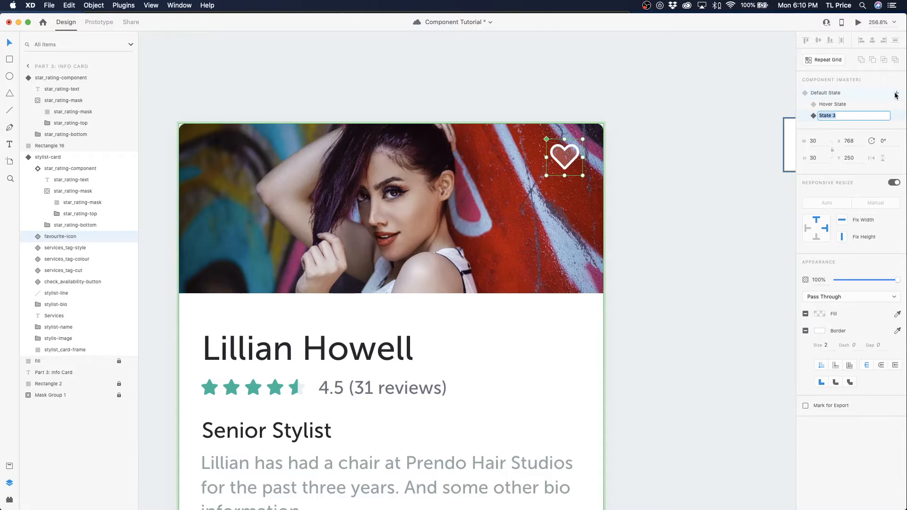
type("Active State")
key("Return")
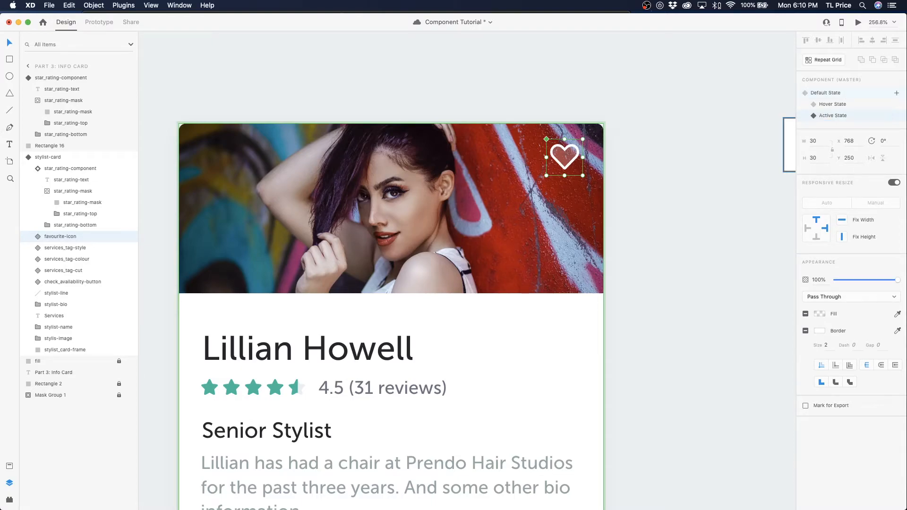
key("Escape")
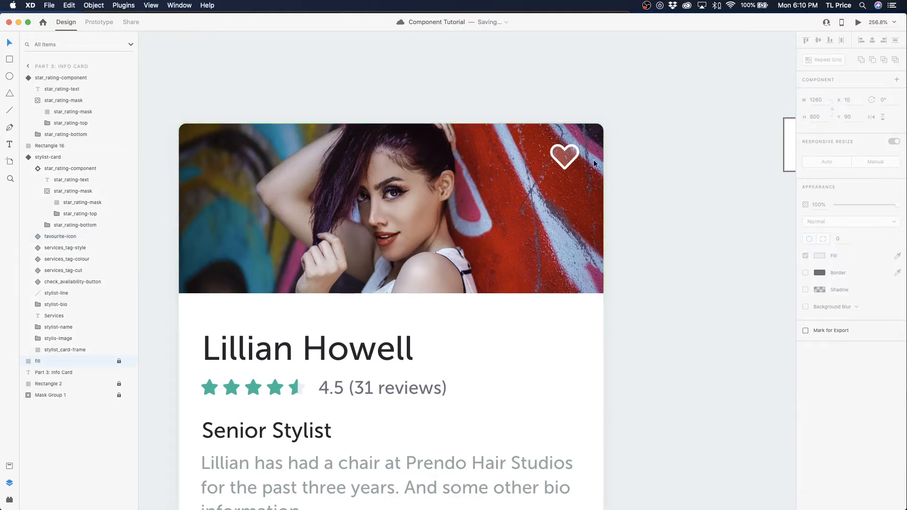
Step: Add a Tap interaction to the favourite-icon's Default State that auto-animates to the Active State
double_click(563, 142)
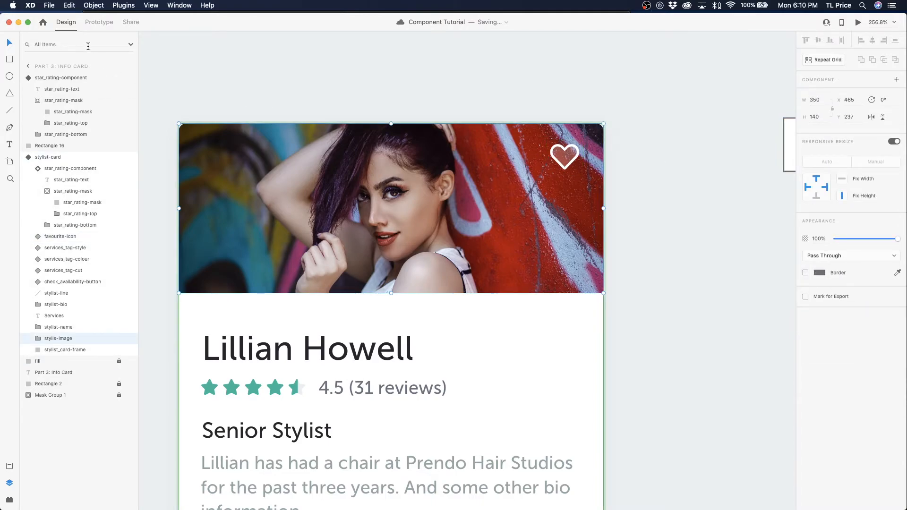
left_click(99, 21)
left_click(565, 156)
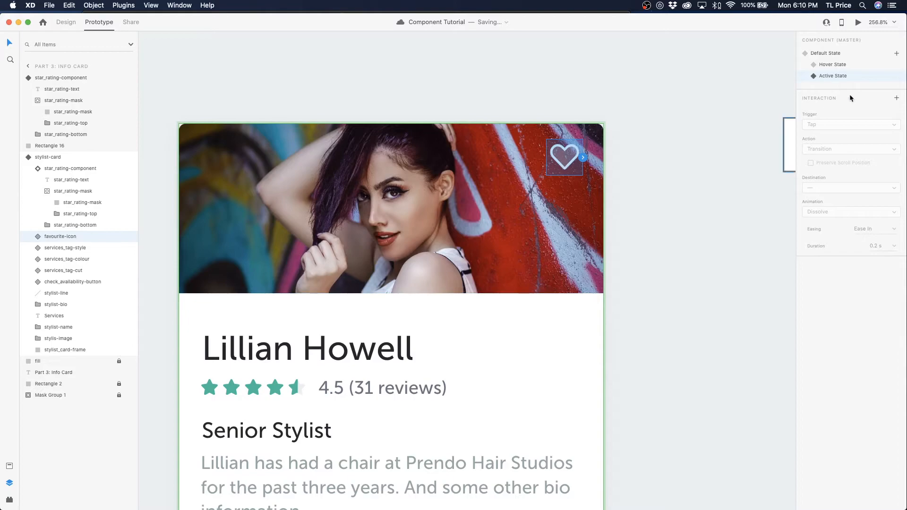
left_click(841, 54)
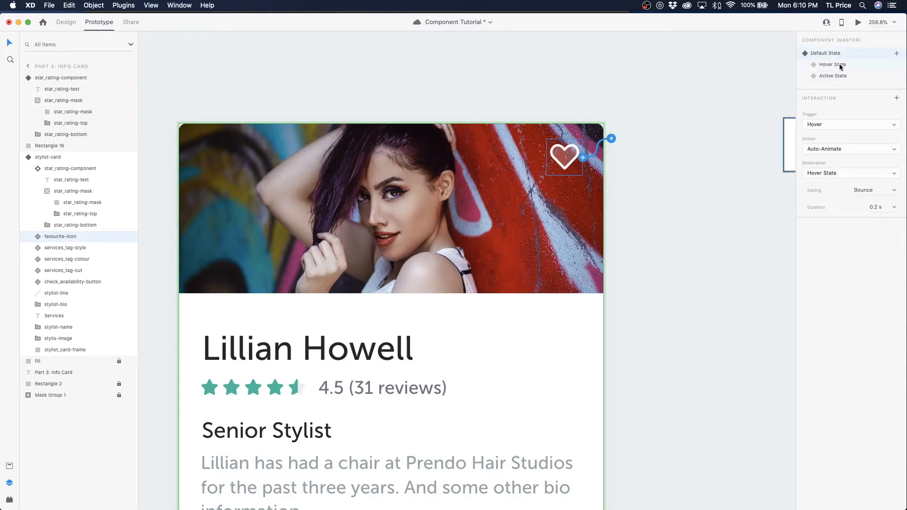
left_click(839, 68)
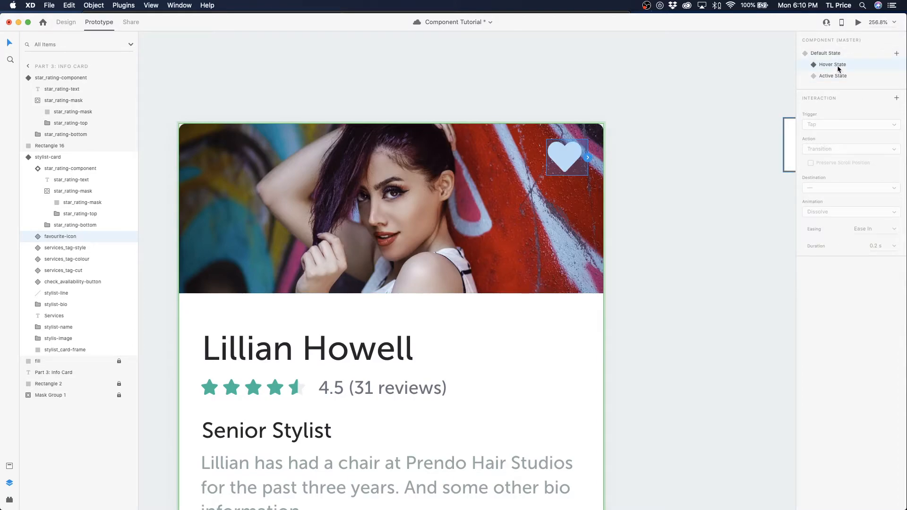
left_click(834, 75)
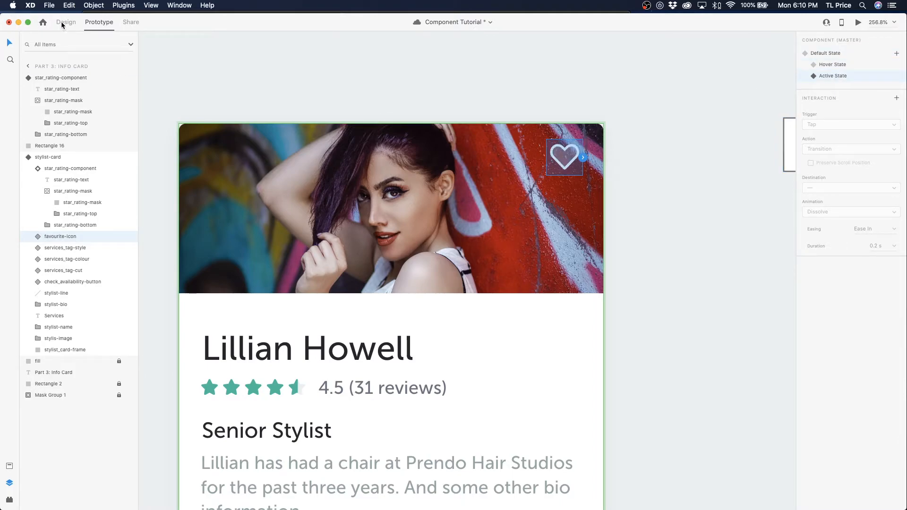
left_click(824, 53)
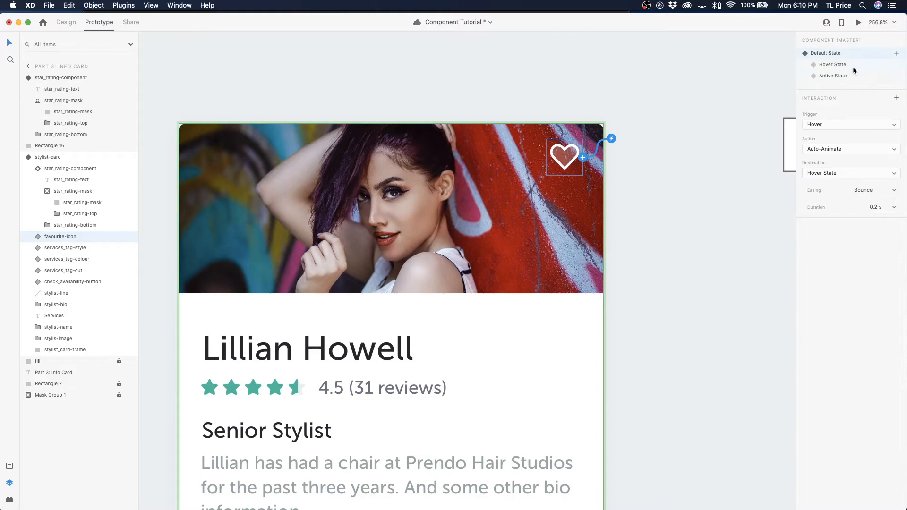
left_click(897, 99)
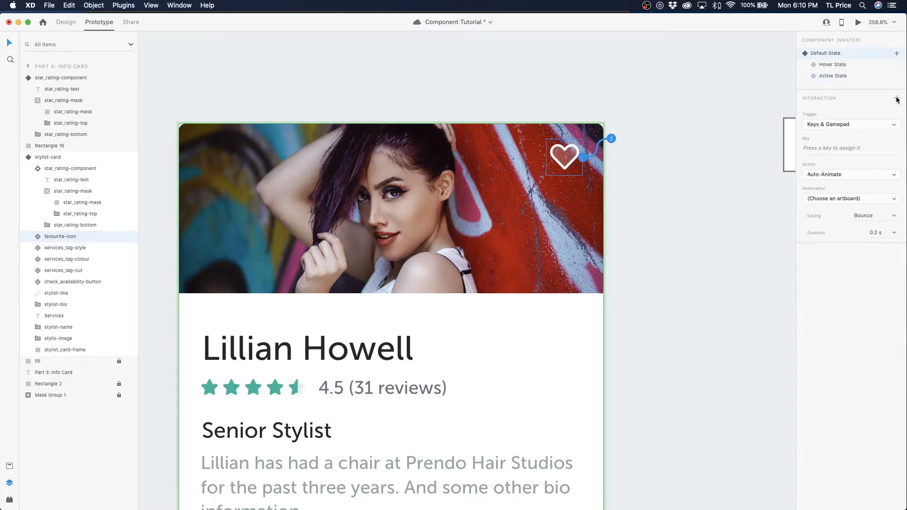
left_click(836, 126)
left_click(824, 109)
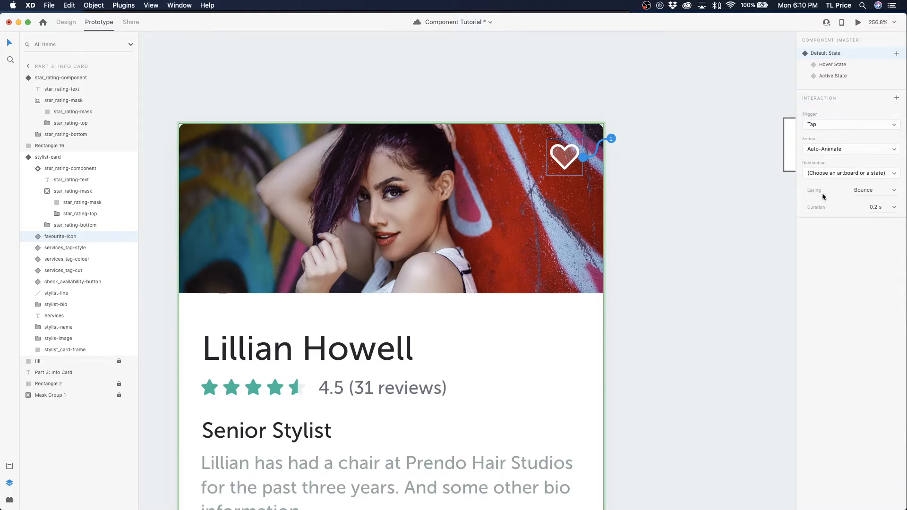
left_click(824, 173)
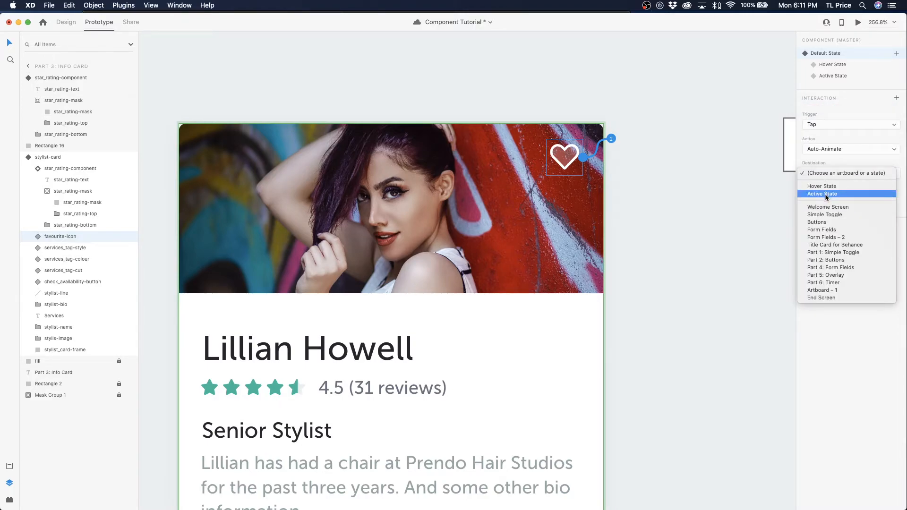
left_click(824, 194)
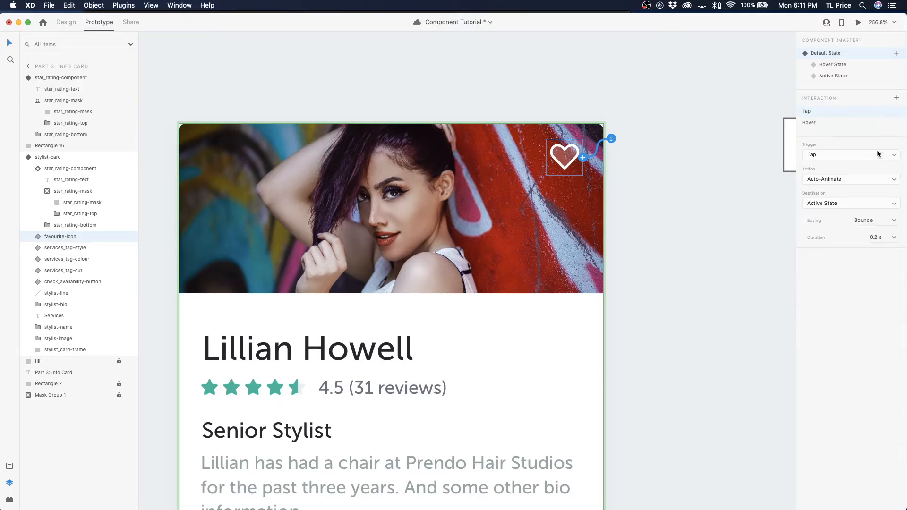
Step: Add a Hover interaction to the favourite-icon's Active State that auto-animates to the Hover State
left_click(829, 76)
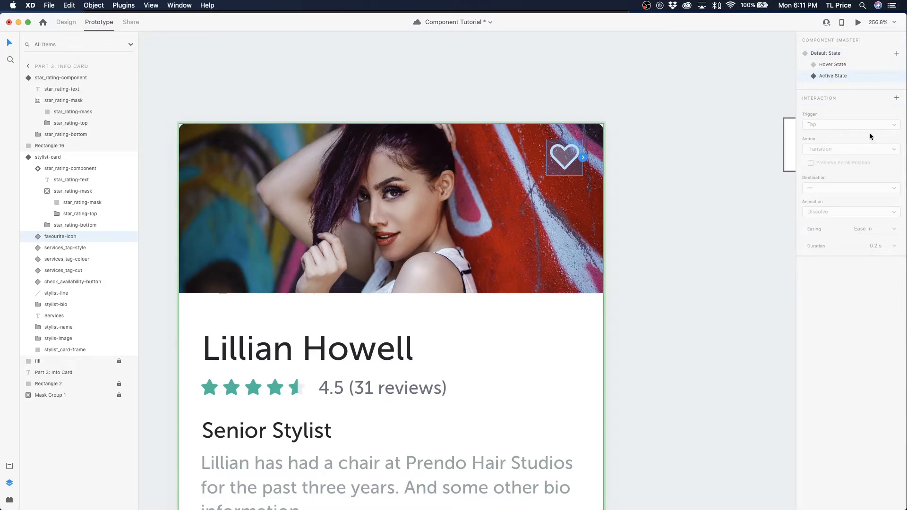
left_click(897, 99)
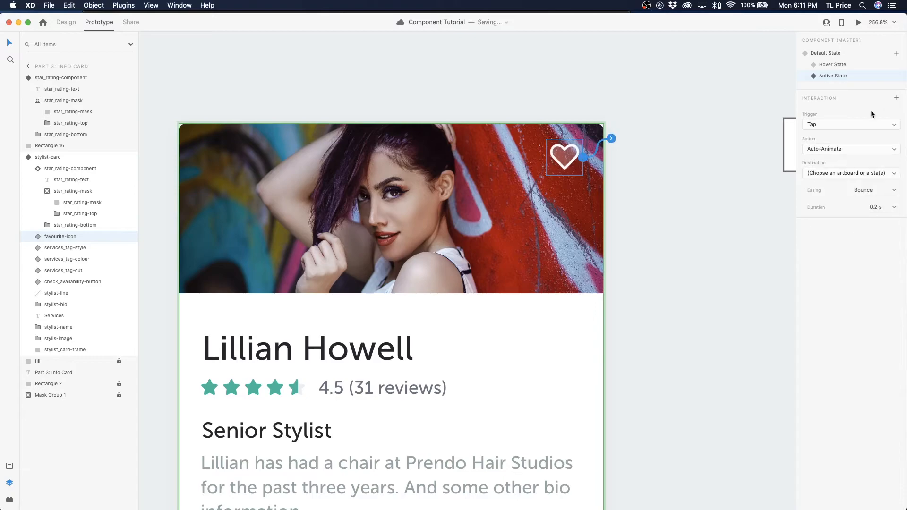
left_click(830, 124)
left_click(822, 139)
left_click(824, 174)
left_click(821, 194)
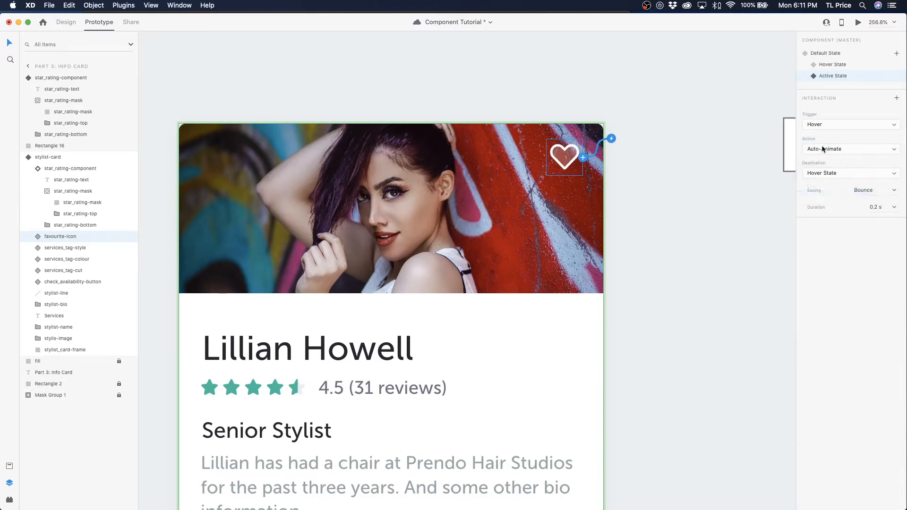
left_click(824, 150)
left_click(855, 147)
Step: Add a Tap interaction to the favourite-icon's Active State that auto-animates back to the Default State
left_click(896, 98)
left_click(809, 125)
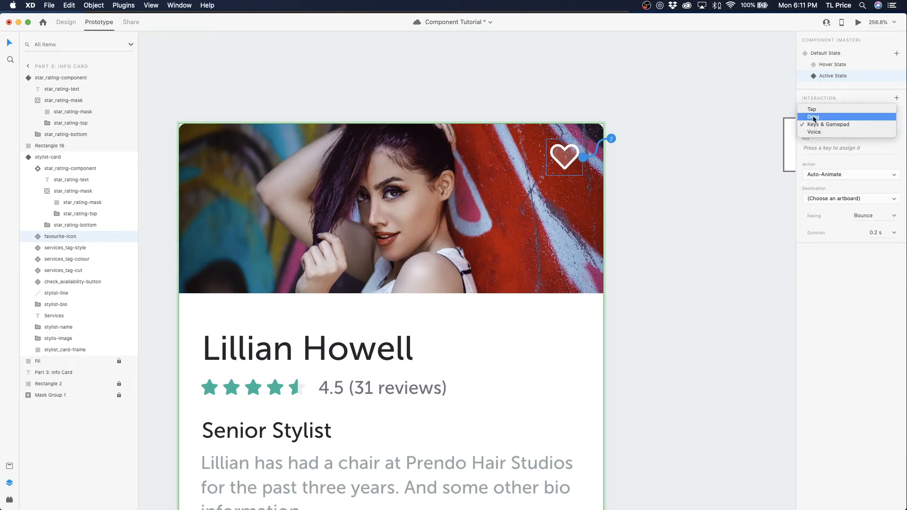
left_click(814, 109)
left_click(819, 150)
left_click(819, 149)
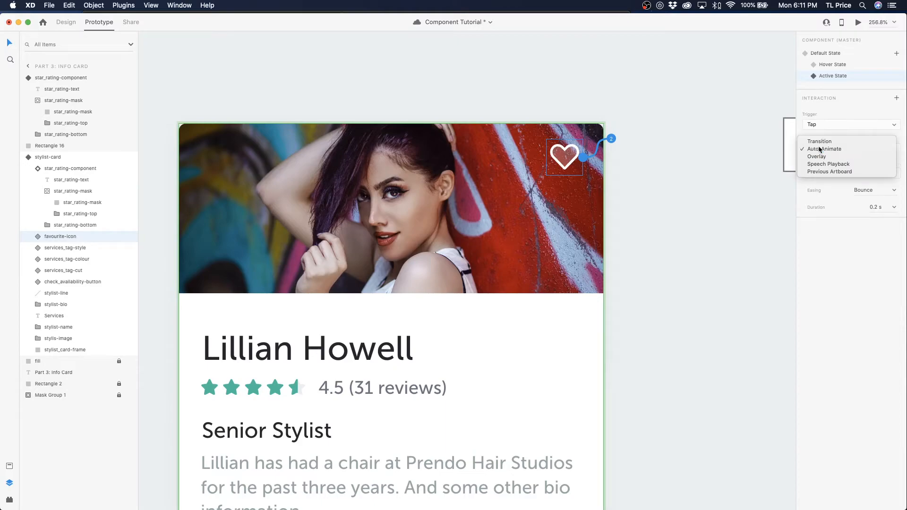
left_click(821, 175)
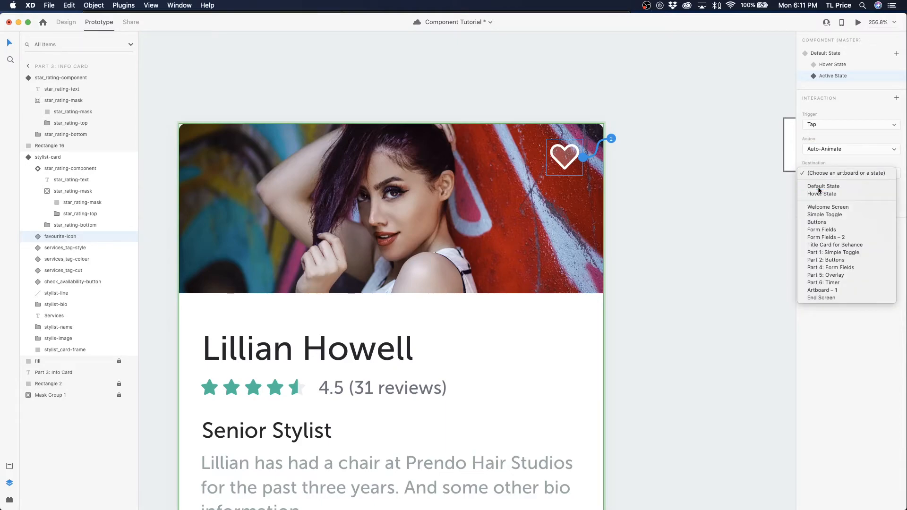
left_click(820, 187)
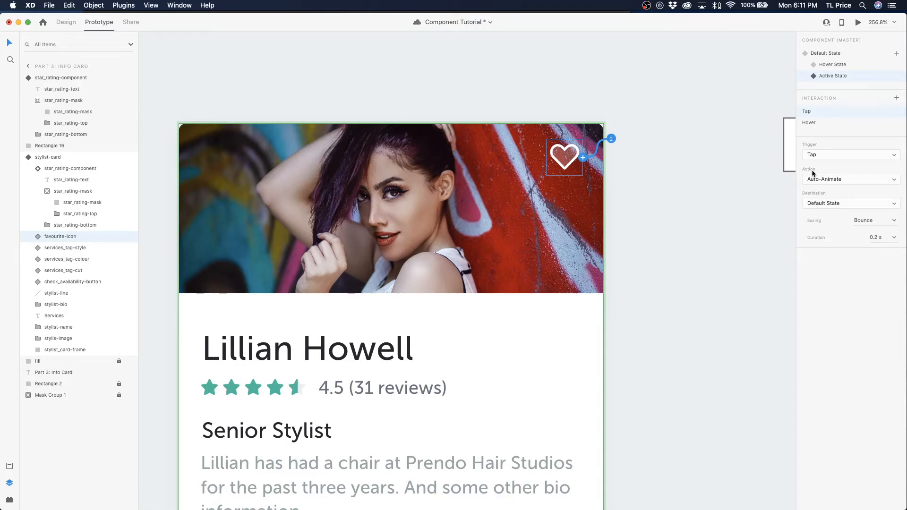
Step: Fill the Active State's favorite-fill heart with solid white and turn on its shadow
double_click(563, 156)
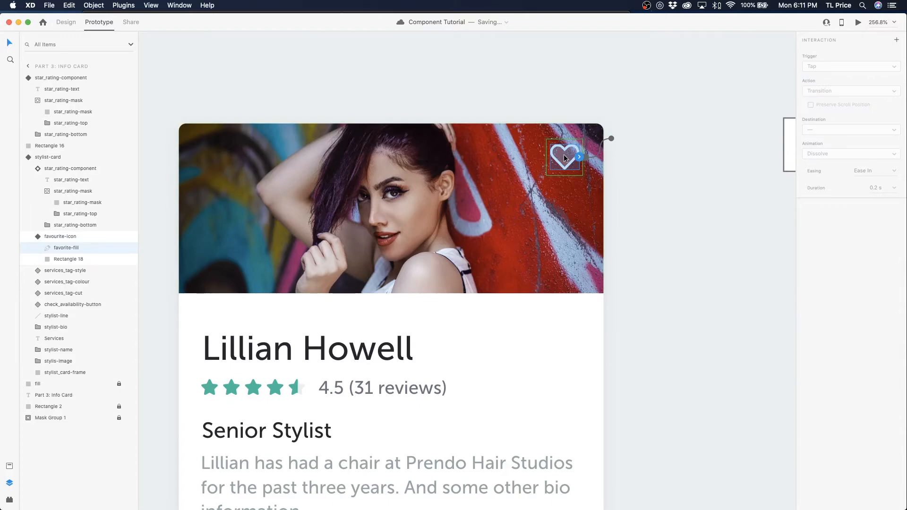
left_click(66, 23)
key("Escape")
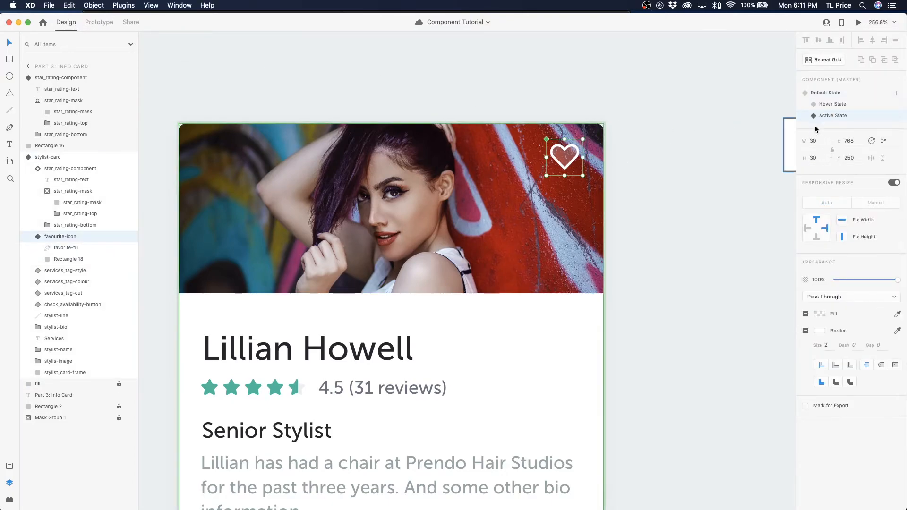
double_click(569, 161)
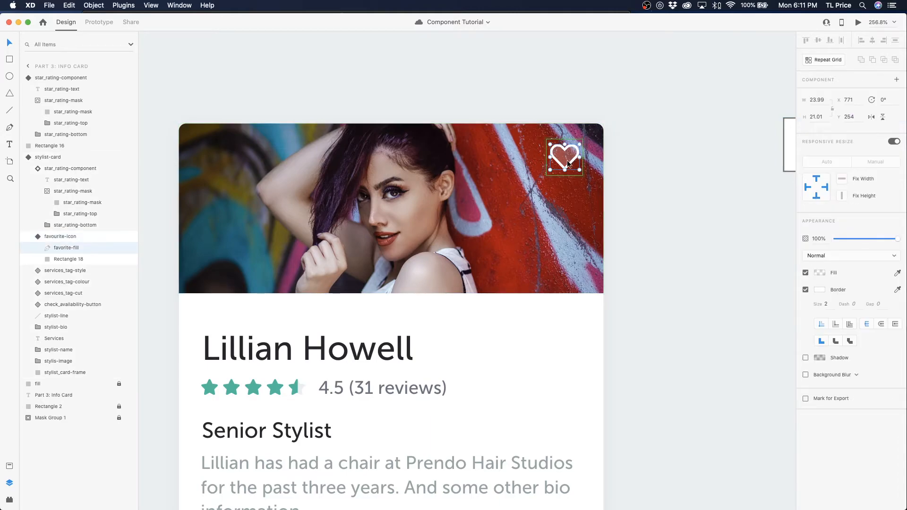
left_click(822, 274)
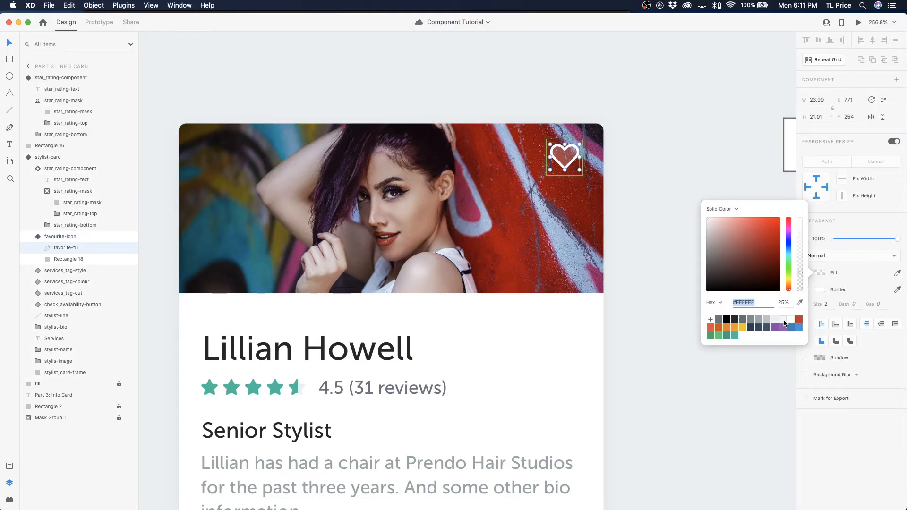
left_click(792, 321)
left_click(805, 358)
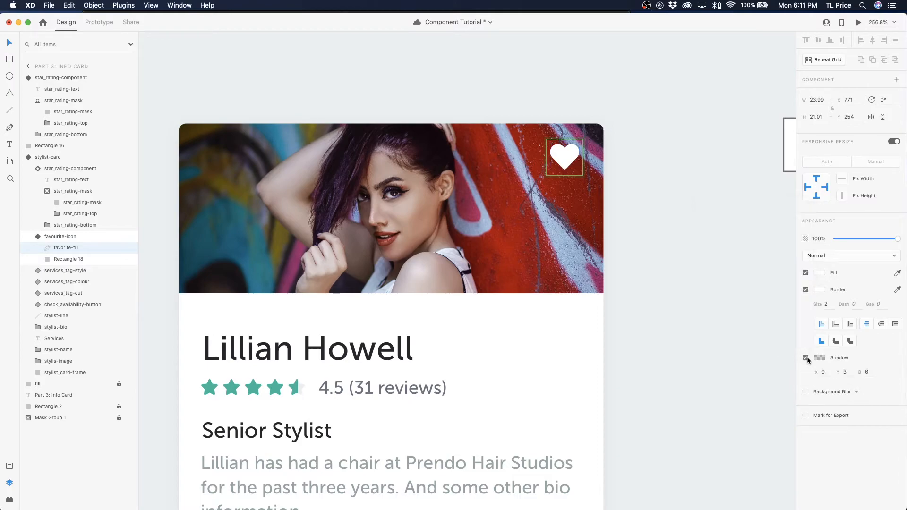
left_click(669, 288)
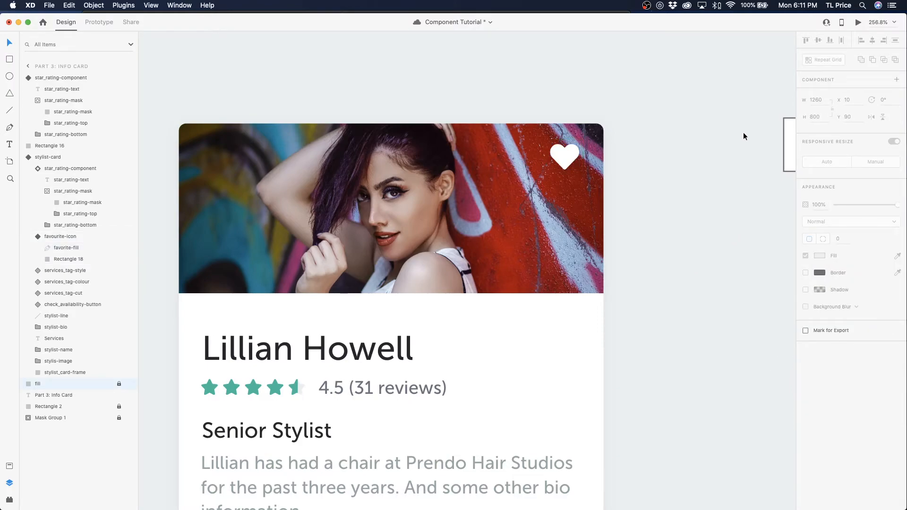
Step: Switch the favourite-icon component back to its Default State and deselect it
left_click(603, 127)
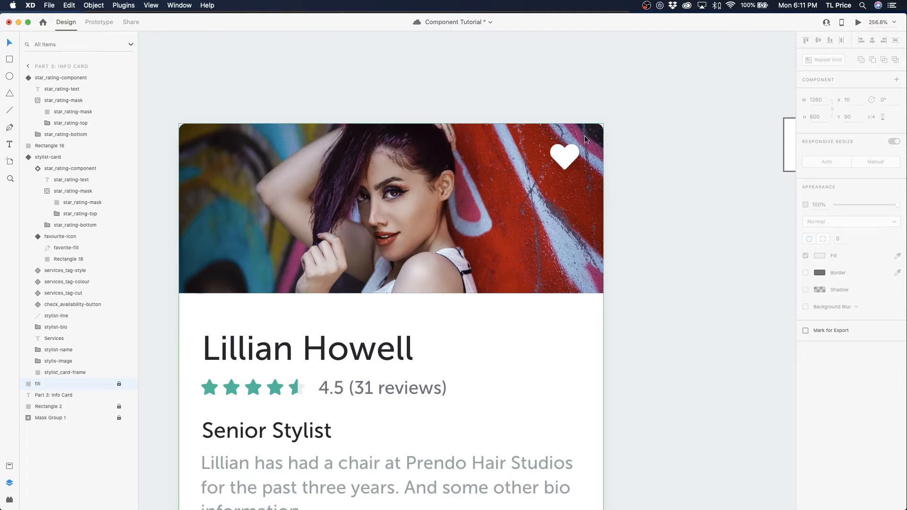
double_click(570, 152)
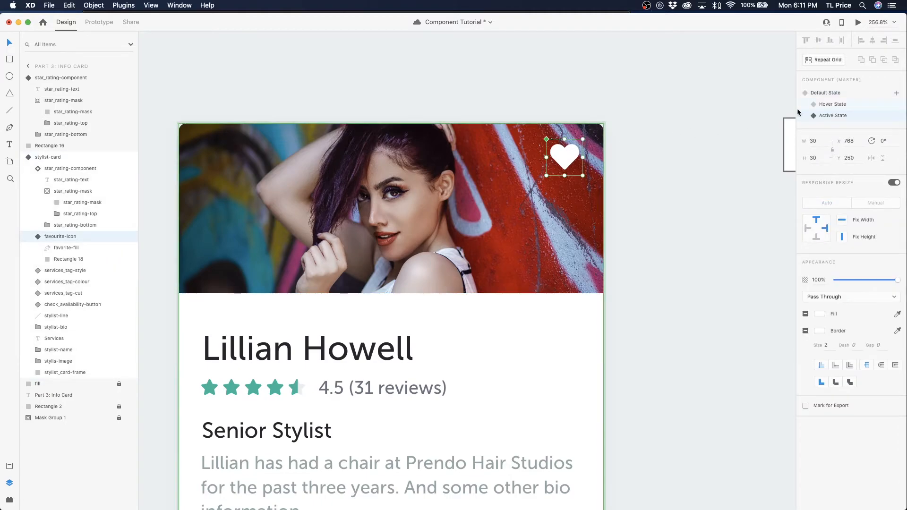
left_click(839, 93)
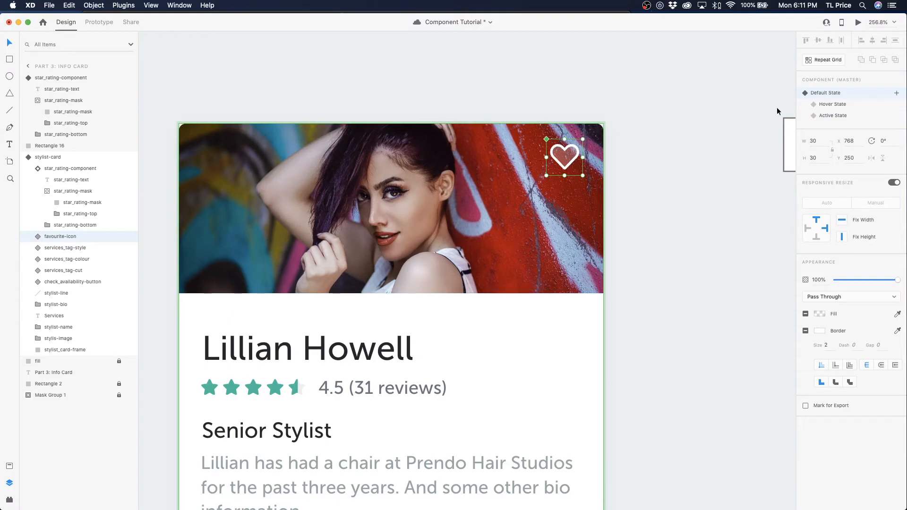
scroll(267, 81, "down", 5)
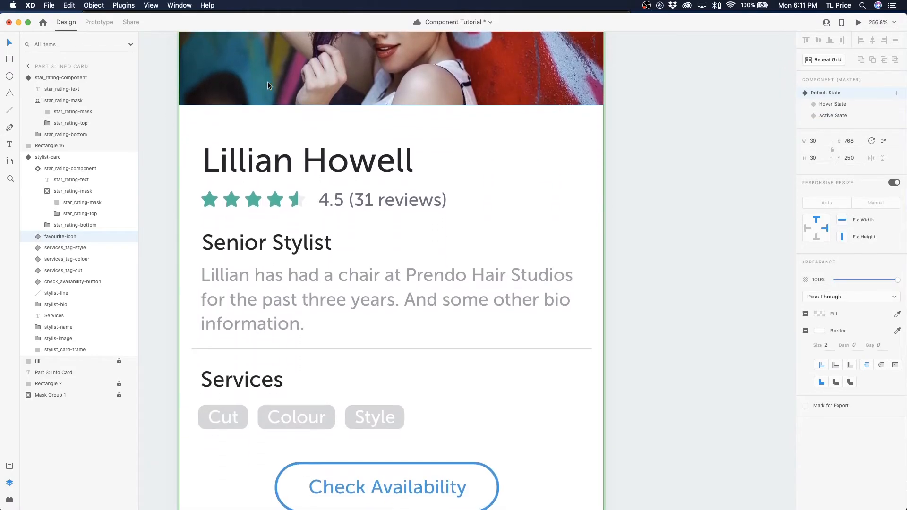
scroll(267, 81, "up", 3)
scroll(267, 82, "up", 2)
left_click(685, 126)
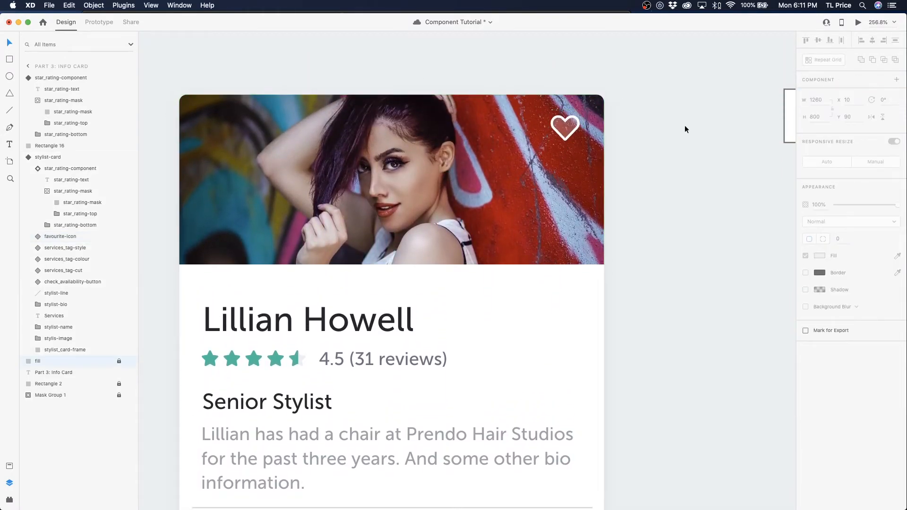
Step: Test the info card's favourite heart interactions in the prototype preview
left_click(858, 22)
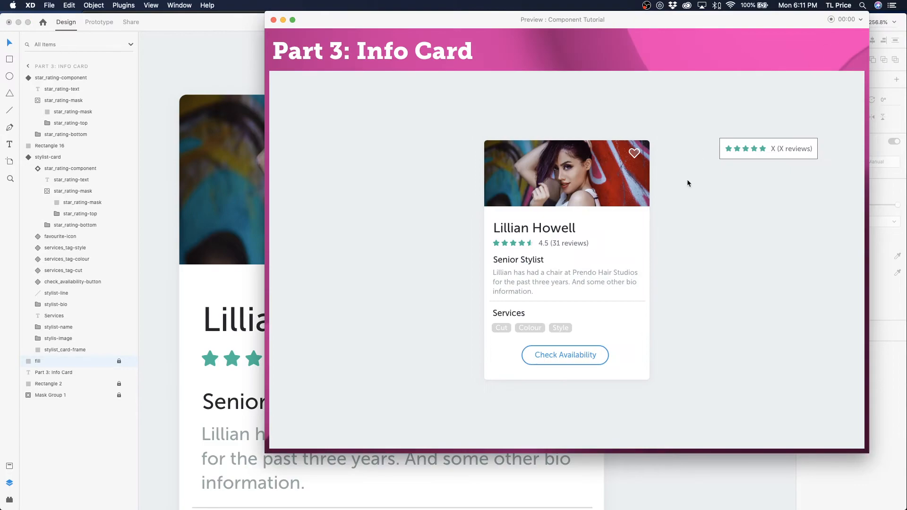
left_click(633, 154)
left_click(634, 154)
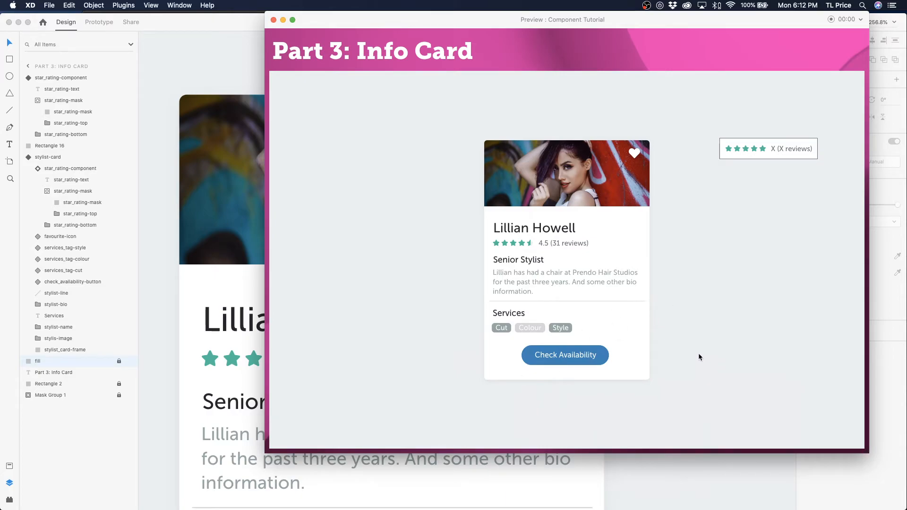
left_click(273, 19)
Step: Turn the stylist_card-frame background of the info card into a component
scroll(314, 226, "down", 1)
scroll(315, 226, "down", 8)
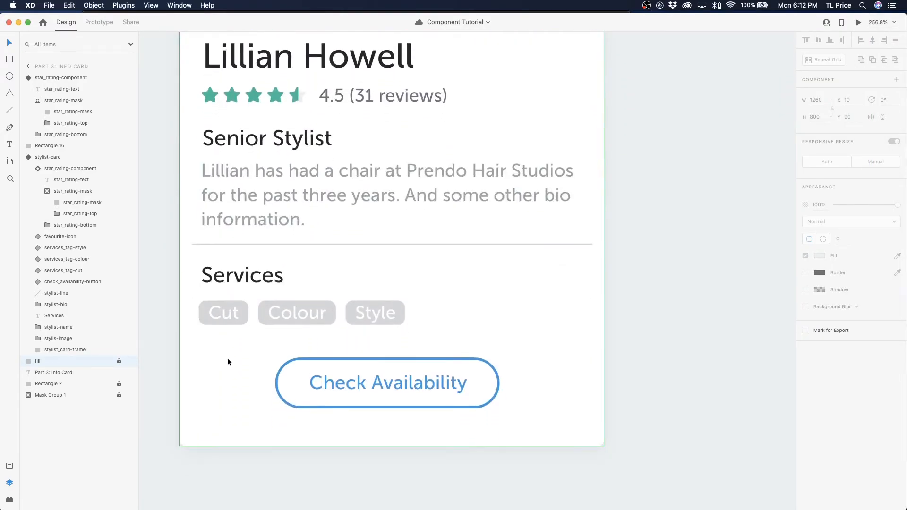
left_click(229, 365)
key("super+k")
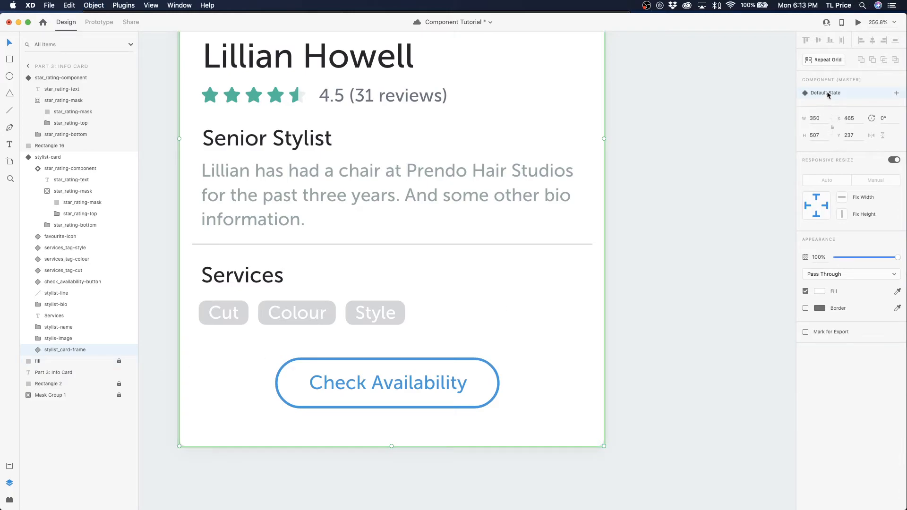
Step: Add a Hover State to the stylist_card-frame component and expand its nested layers
left_click(897, 93)
left_click(827, 114)
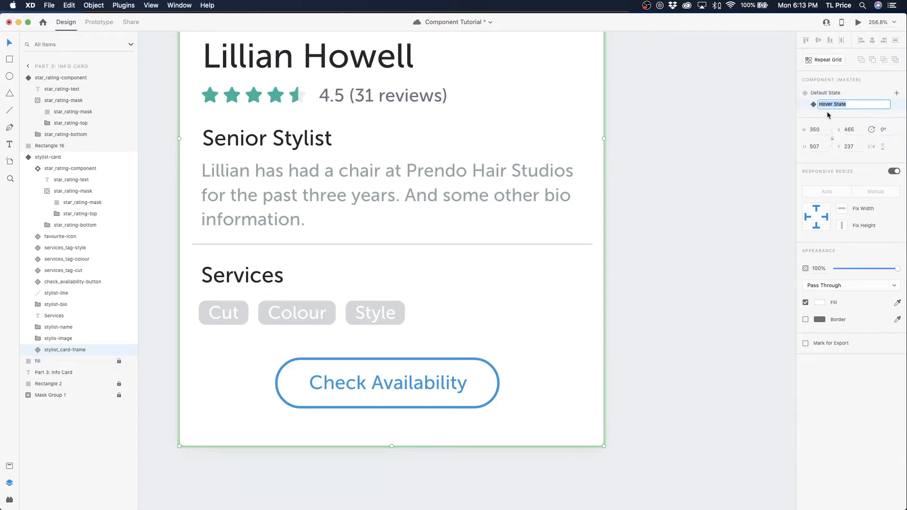
left_click(814, 105)
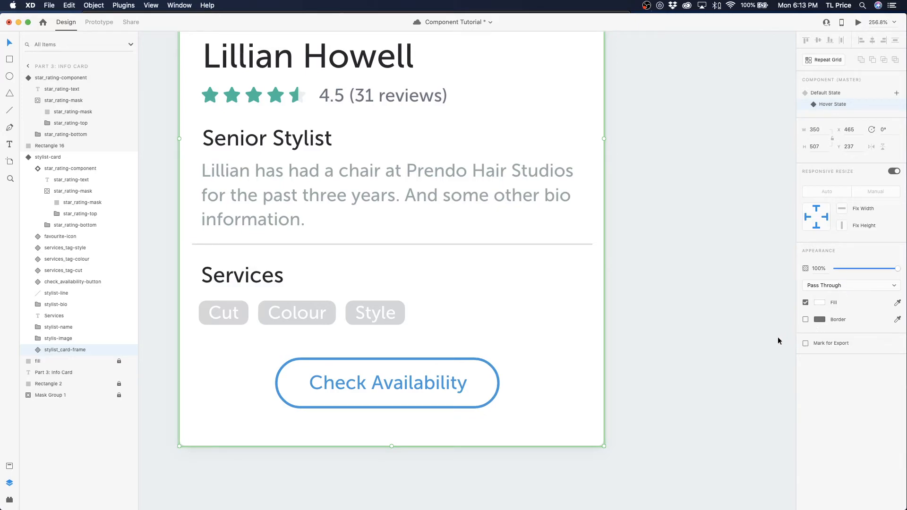
left_click(39, 351)
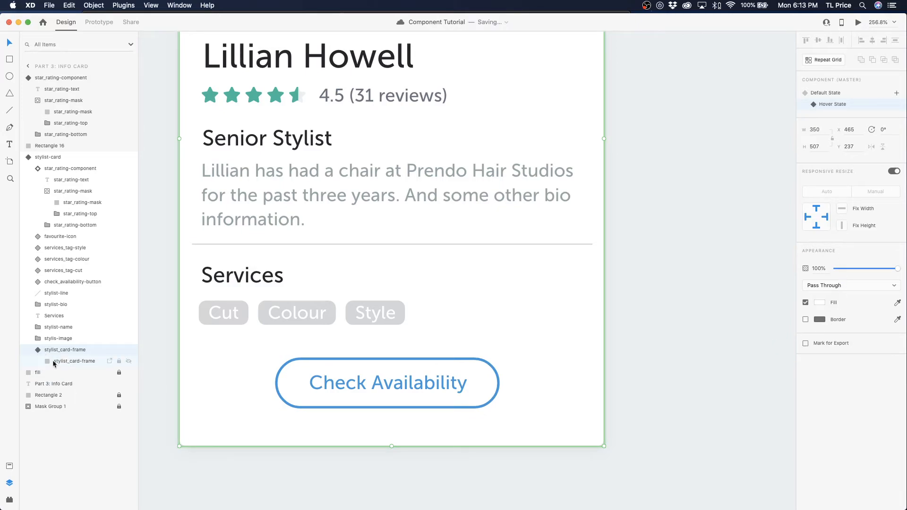
Step: Set the shadow of the stylist_card-frame rectangle in the Hover State to a Y offset of 5 and a blur of 8
left_click(56, 361)
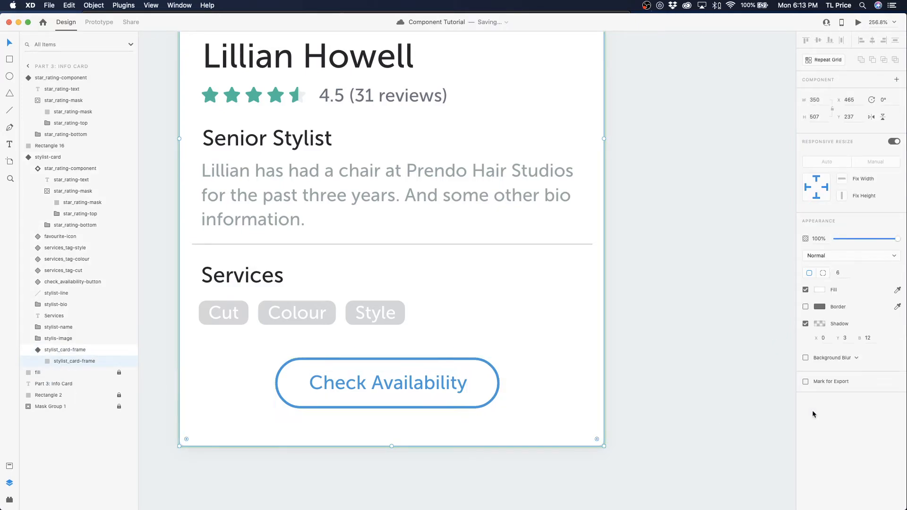
left_click(849, 339)
key("Up")
key("Up")
left_click(869, 337)
type("8")
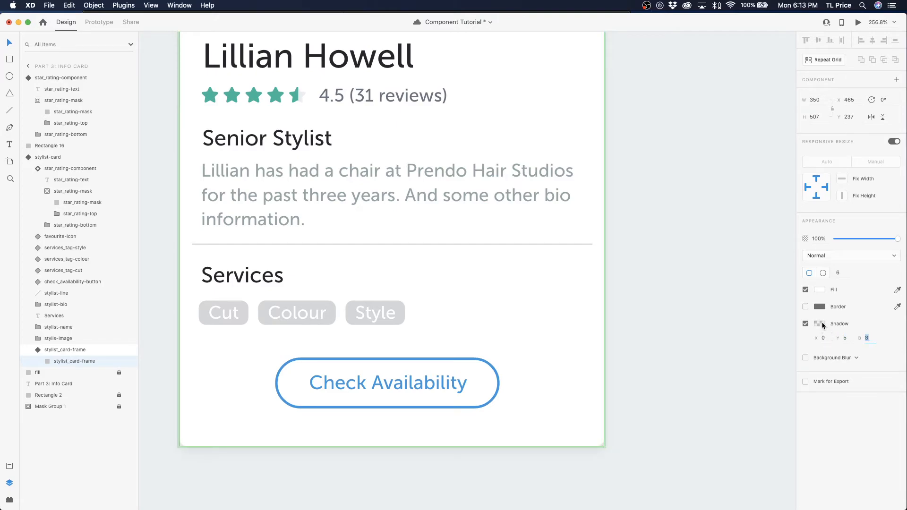
Step: Set the hover shadow's black colour to 18% opacity and its Y offset to 3, then deselect the frame
left_click(820, 324)
left_click_drag(800, 331, 799, 323)
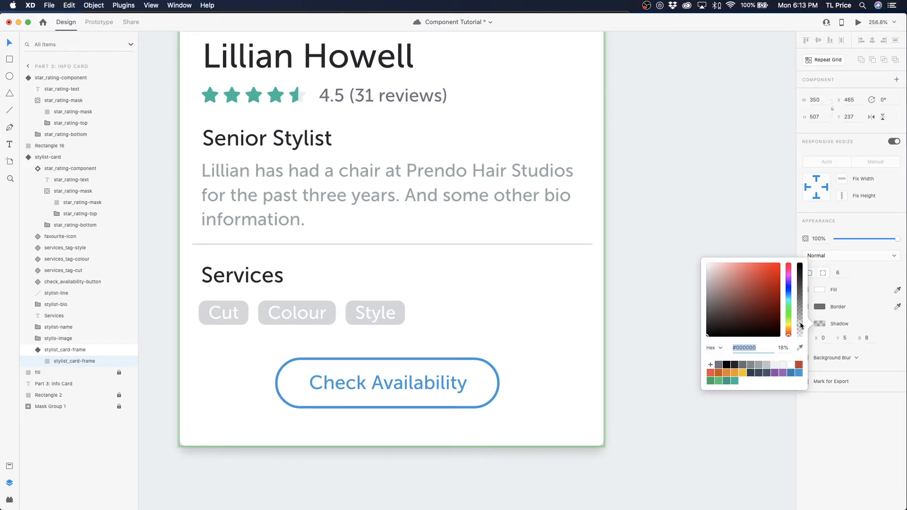
left_click(849, 337)
key("Down")
key("Down")
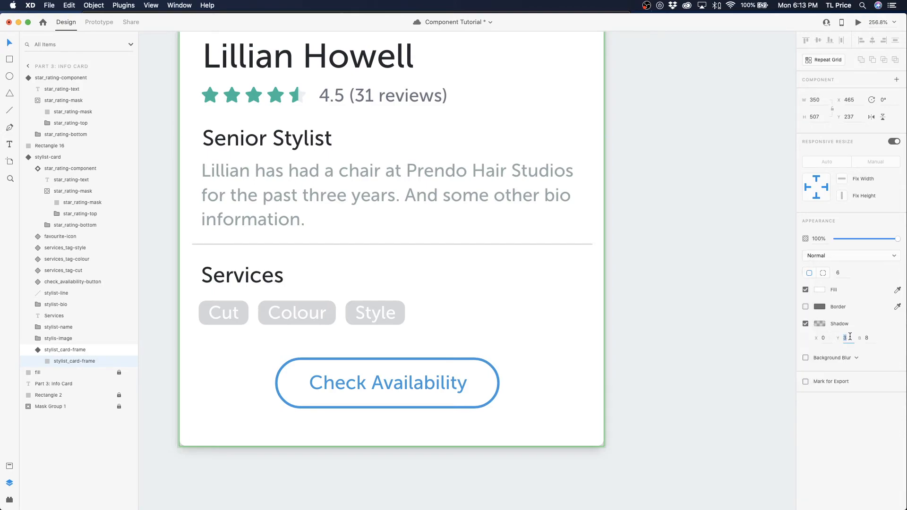
left_click(642, 303)
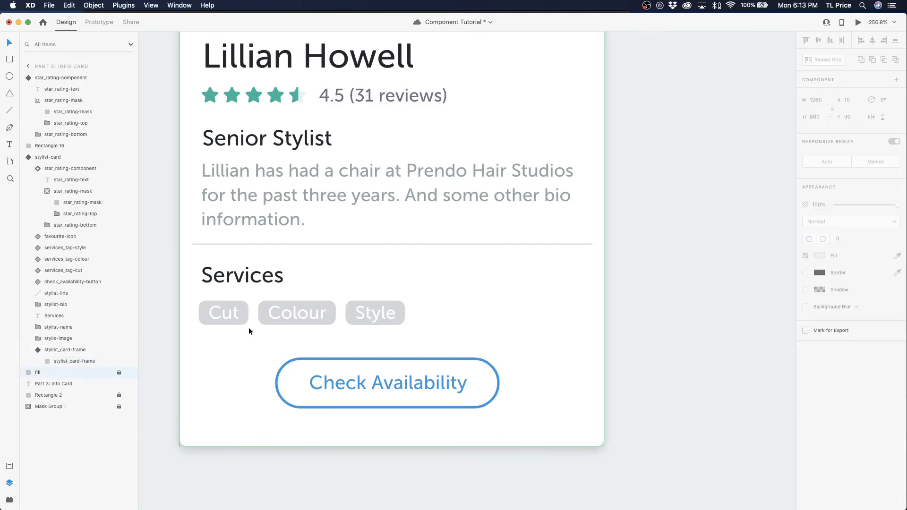
Step: Switch the nested stylist_card-frame component back to its Default State and deselect it
left_click(206, 336)
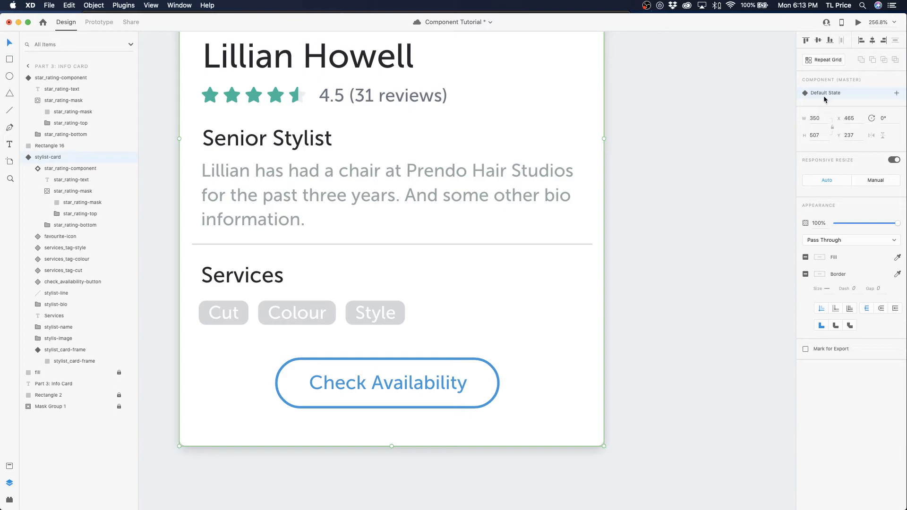
double_click(535, 322)
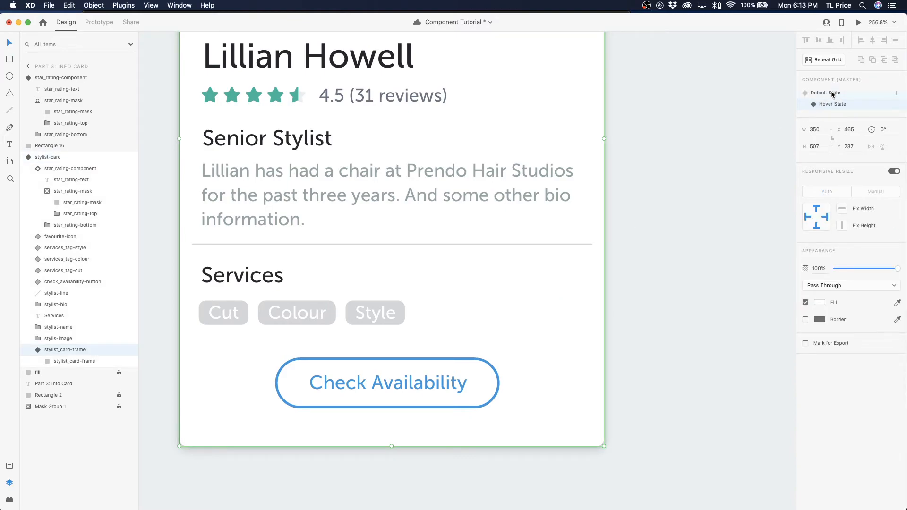
left_click(673, 249)
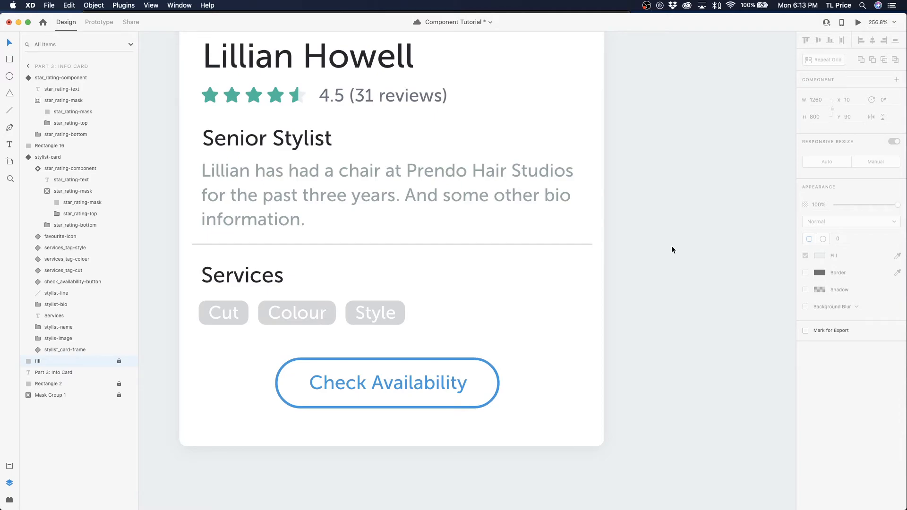
Step: Test the info card's frame hover effect in the prototype preview and close the preview
key("super+0")
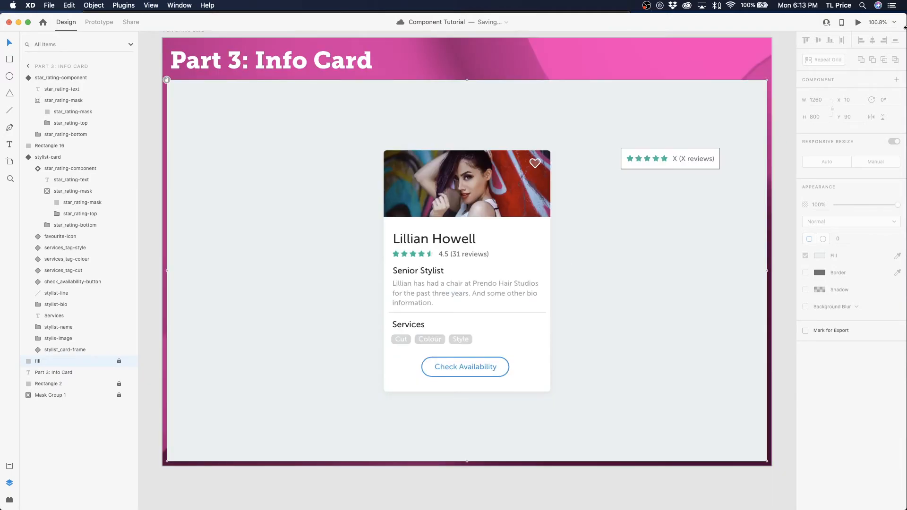
left_click(857, 23)
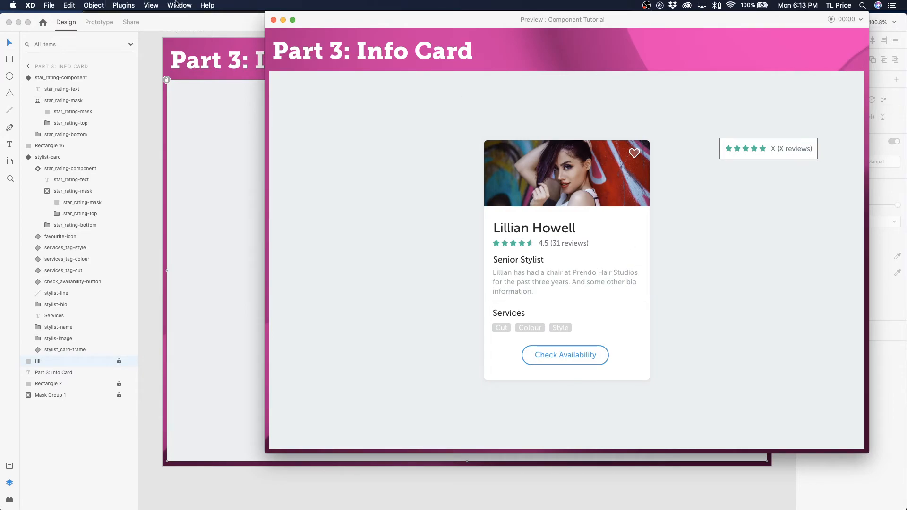
left_click(274, 20)
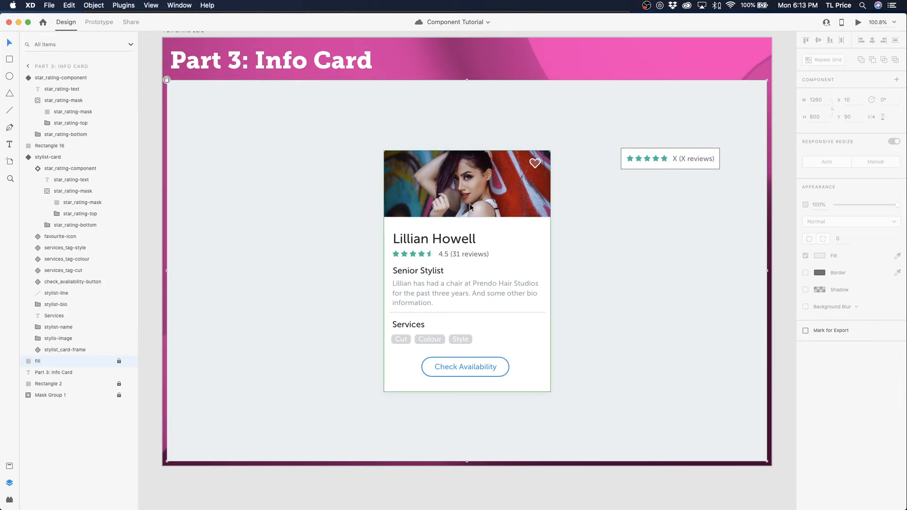
Step: Add a new state named Unavailable to the stylist-card component
left_click(438, 200)
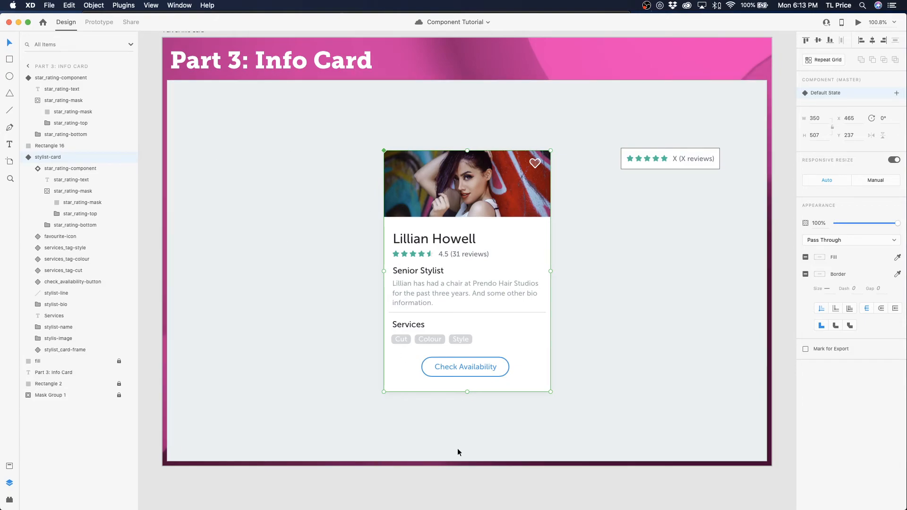
left_click(897, 93)
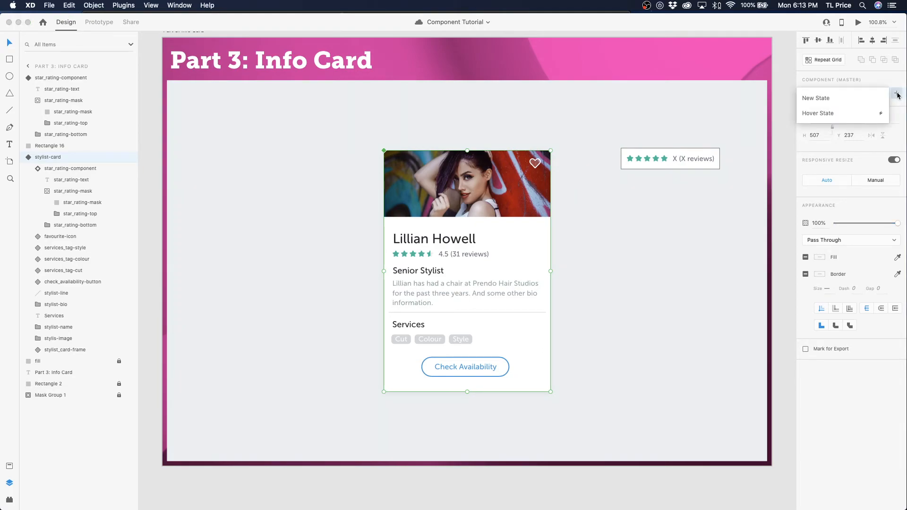
left_click(832, 99)
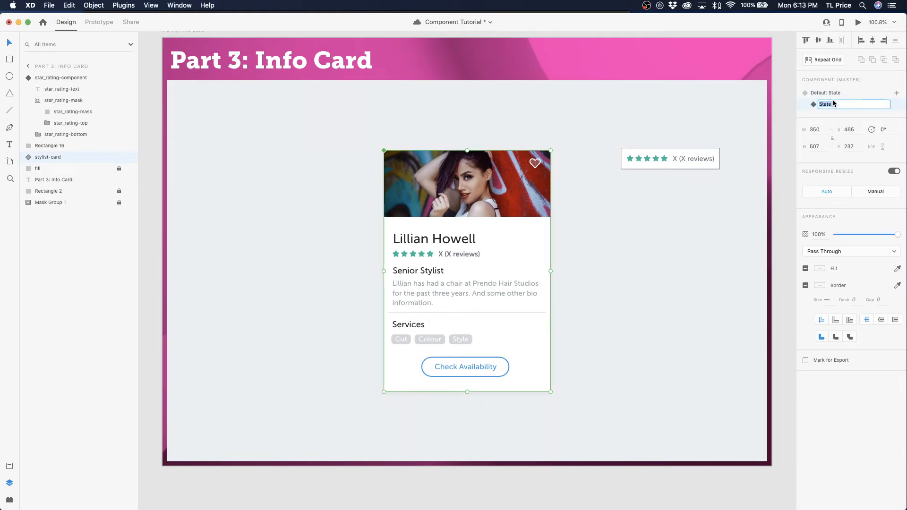
type("D")
key("BackSpace")
key("BackSpace")
type("nava")
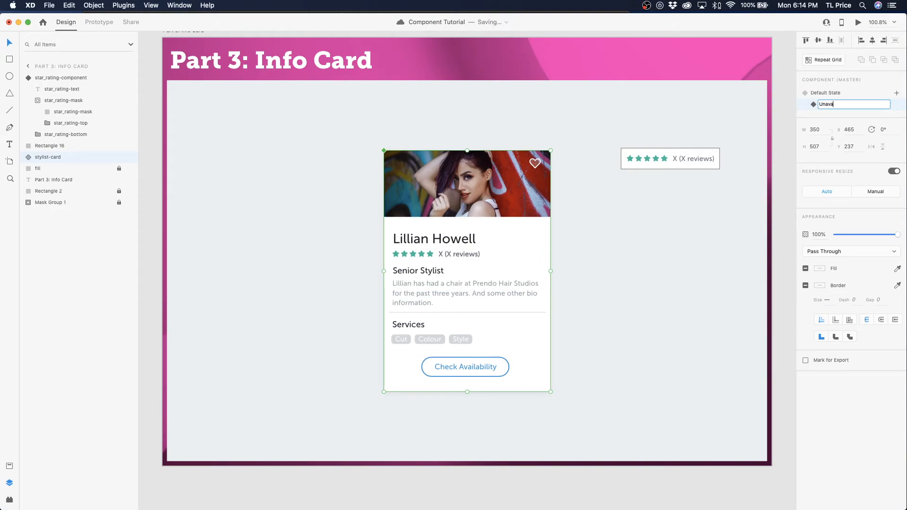
type("ilable")
key("Return")
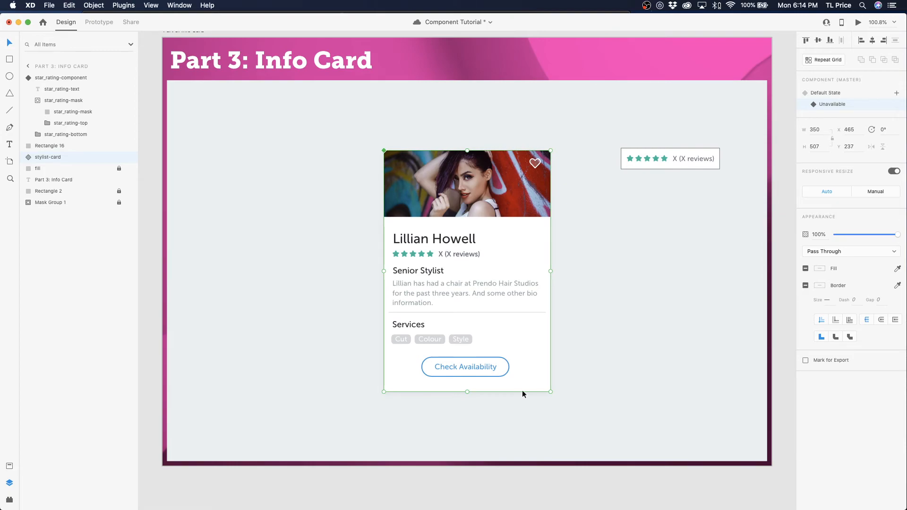
Step: Set the nested check_availability-button to its Disabled State within the card's Unavailable state
double_click(518, 348)
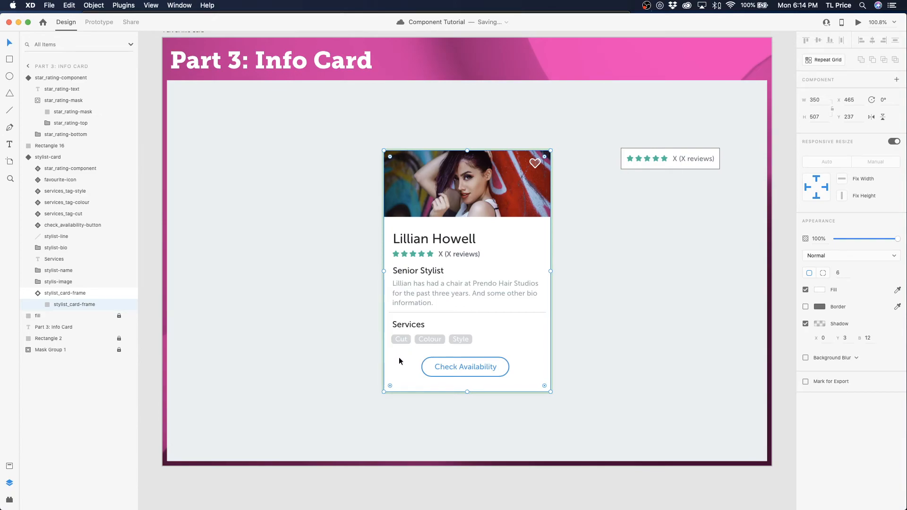
left_click(579, 253)
left_click(534, 261)
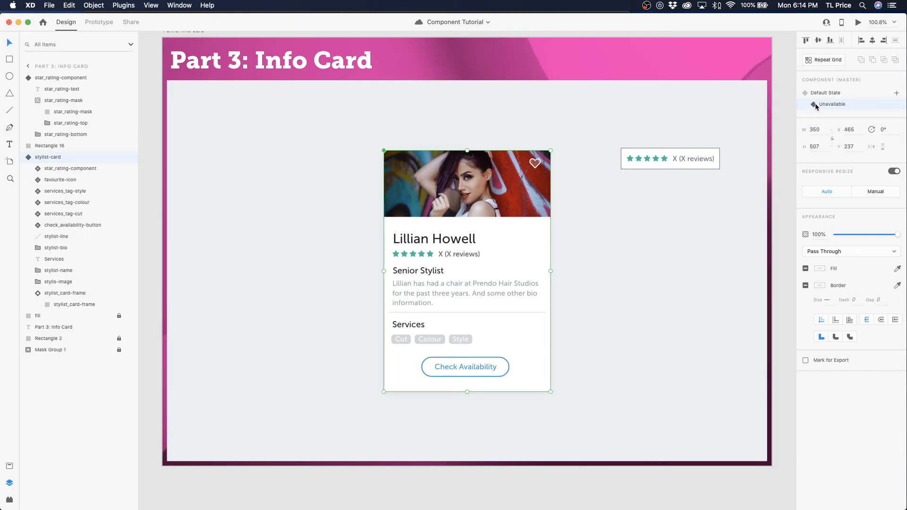
double_click(501, 373)
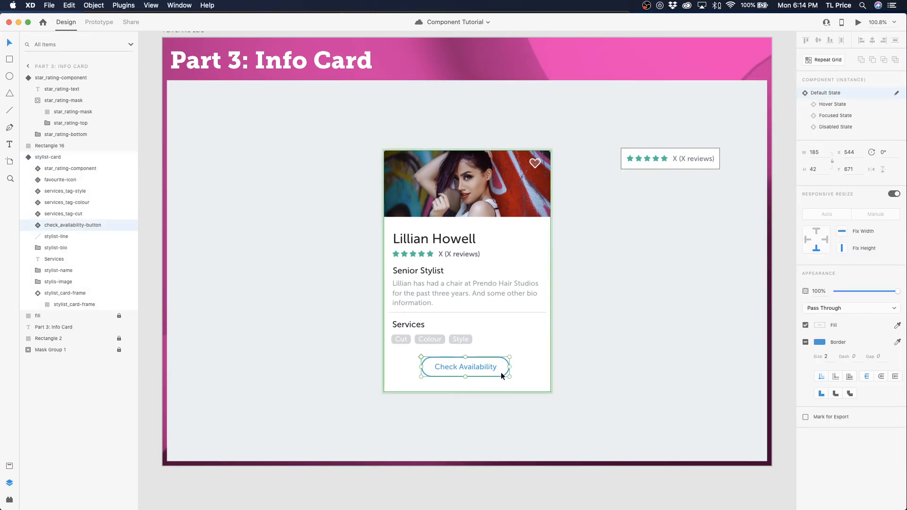
left_click(832, 128)
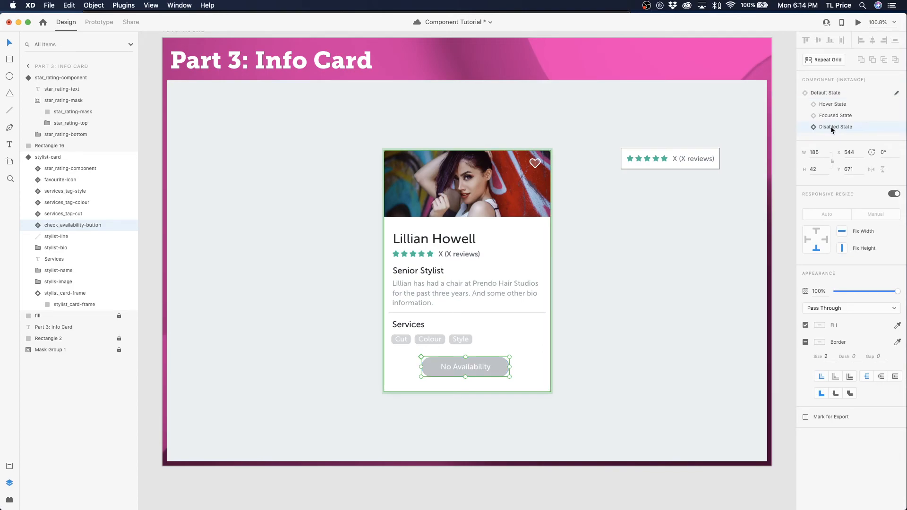
left_click(586, 276)
Step: Compare the stylist-card's Default and Unavailable states, leave it on Default State, and save the document
left_click(520, 266)
left_click(837, 92)
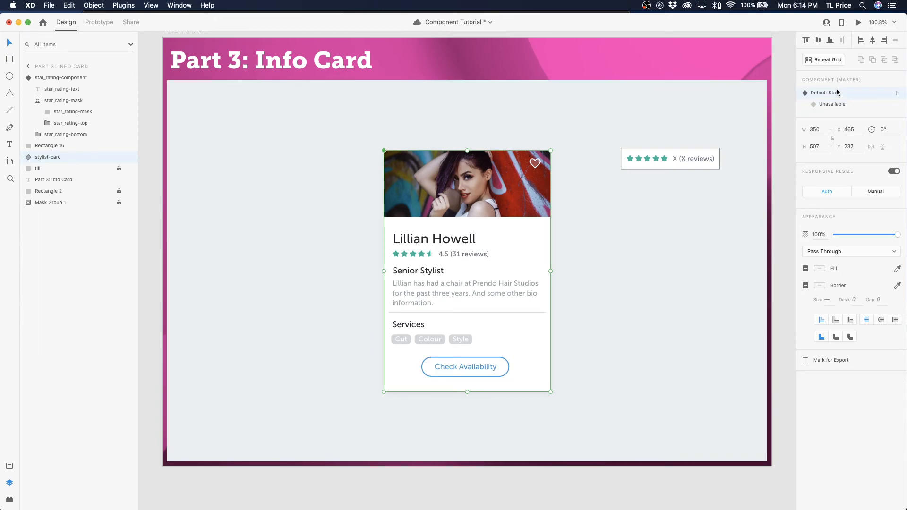
left_click(839, 104)
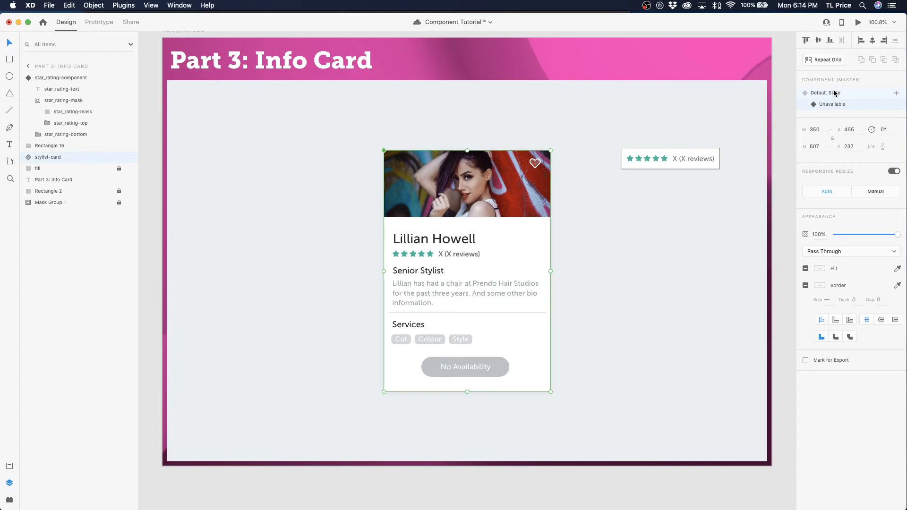
left_click(833, 93)
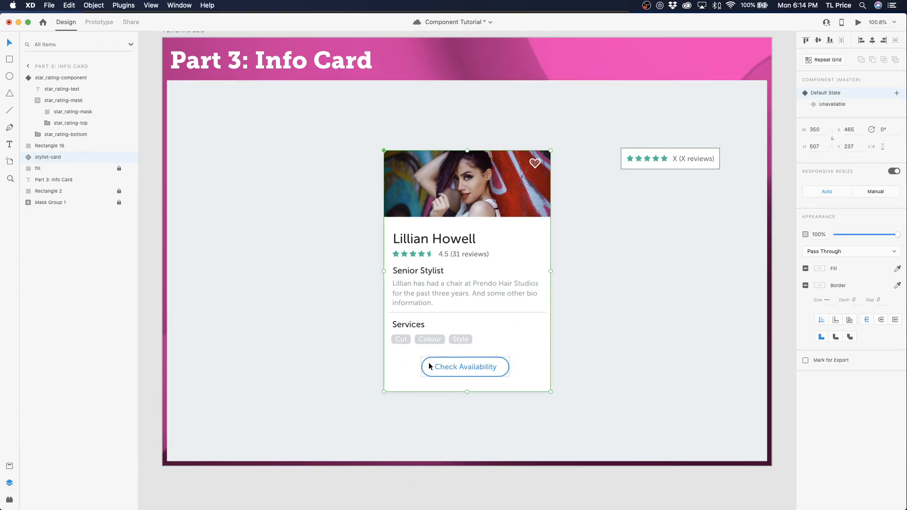
key("super+s")
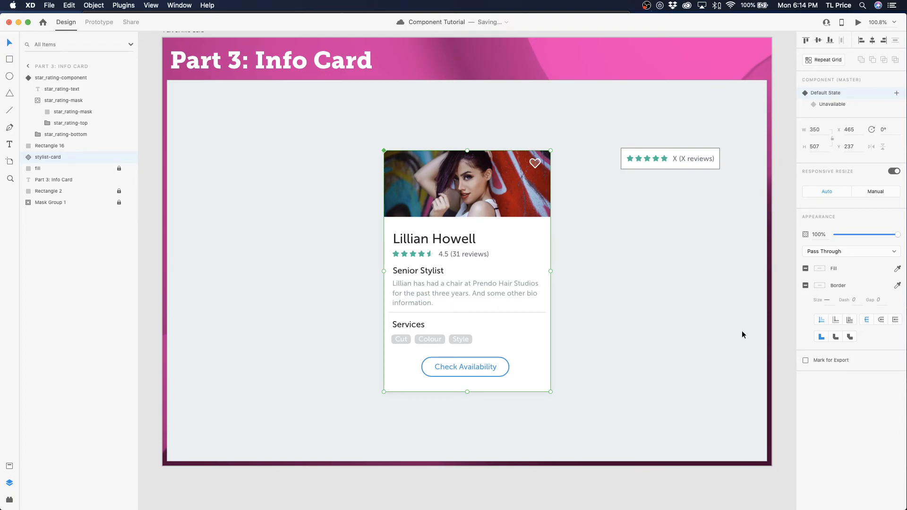